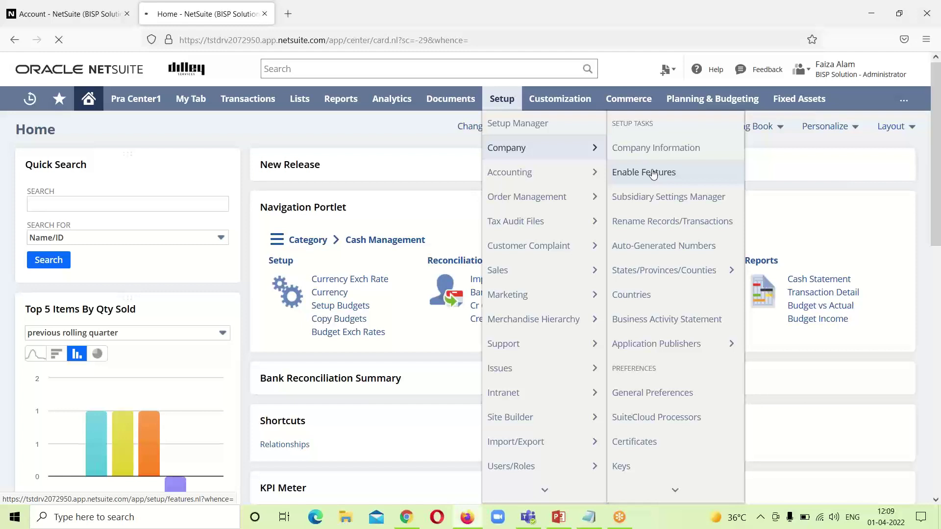
Step: Verify In-Transit Payments is ticked on the Accounting features page, then go back Home without changes
click(653, 174)
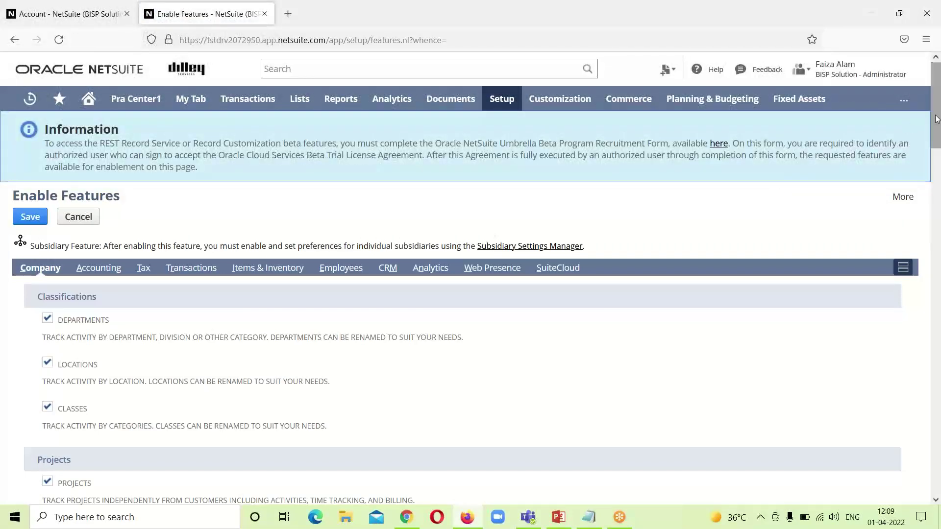
scroll(937, 139, down, 1)
scroll(937, 139, down, 3)
scroll(870, 123, up, 4)
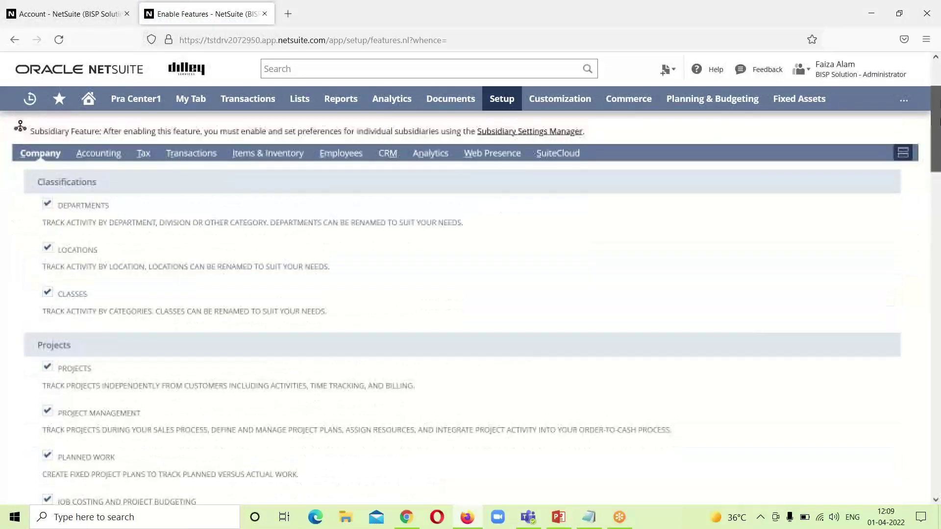
click(112, 270)
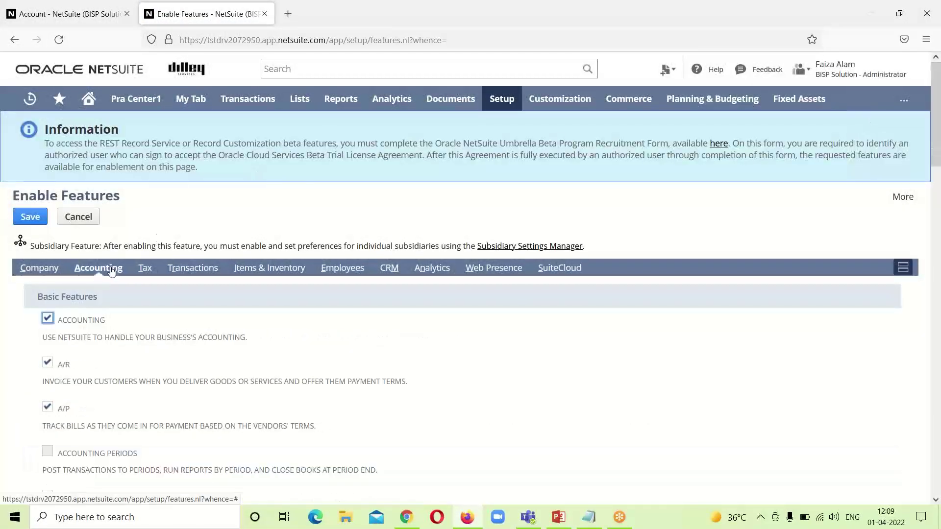
drag(935, 141, 940, 347)
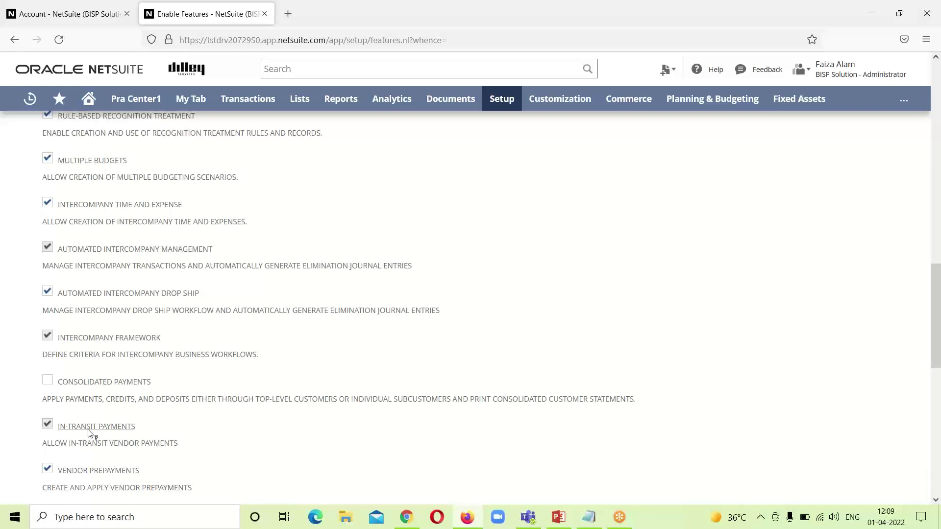
drag(935, 335, 935, 132)
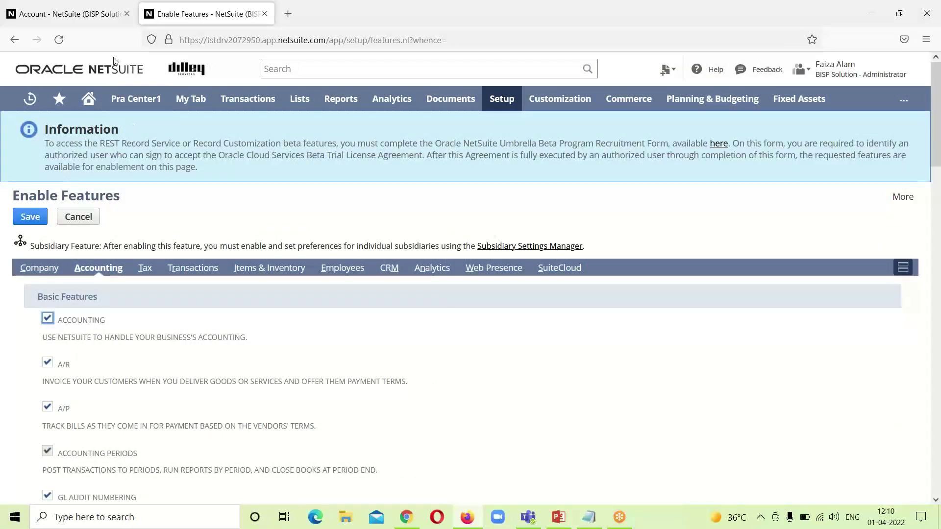
click(89, 100)
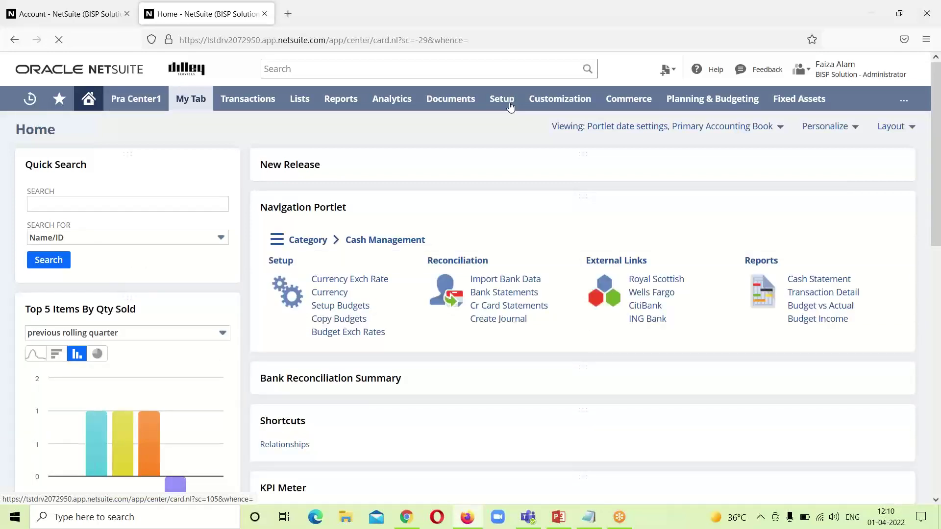
Step: Review the 2608 Cash in-Transit account record
mouse_move(511, 100)
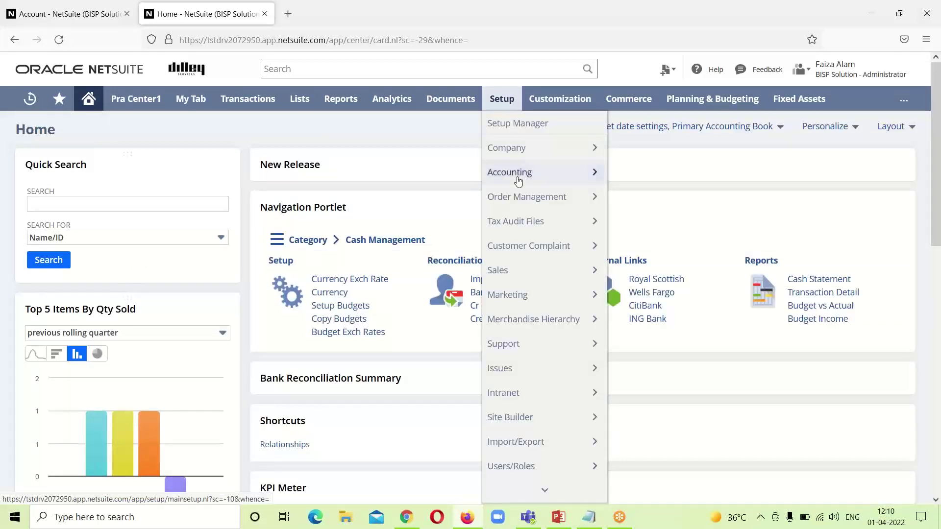
mouse_move(519, 177)
mouse_move(704, 488)
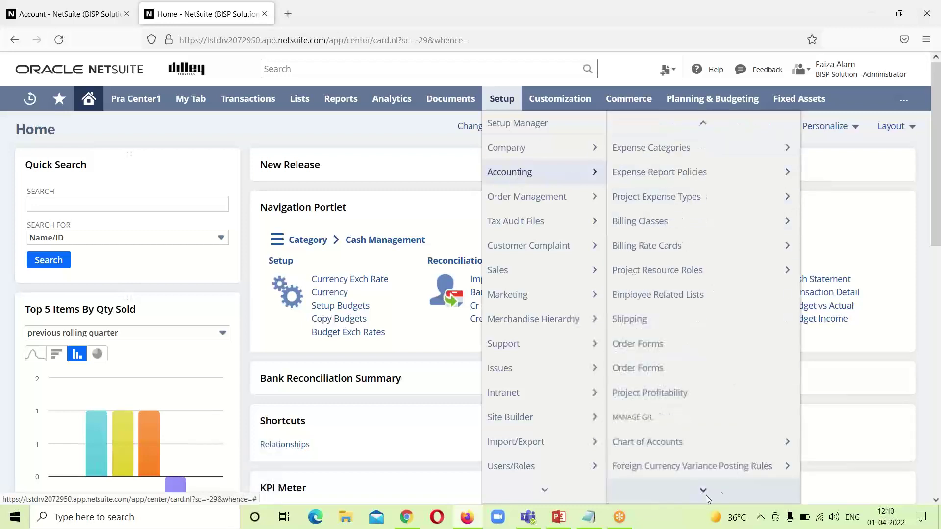
mouse_move(706, 305)
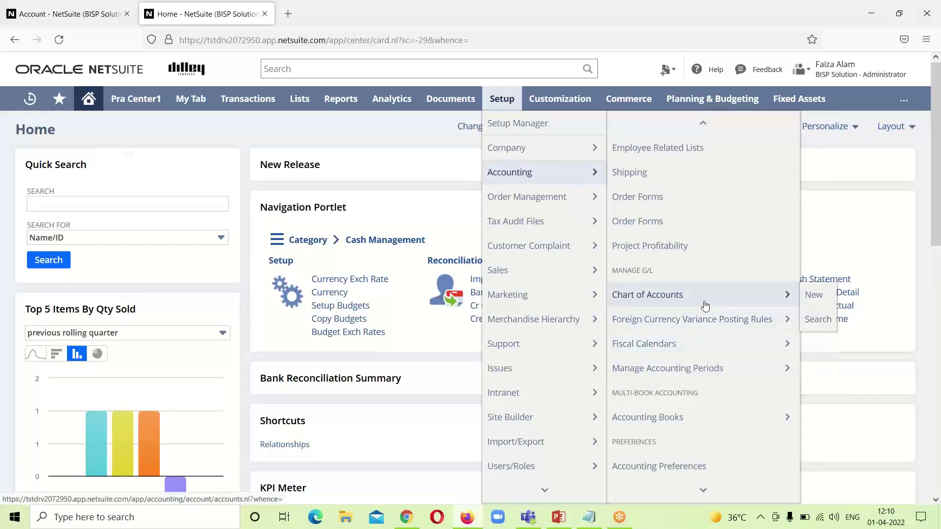
click(103, 13)
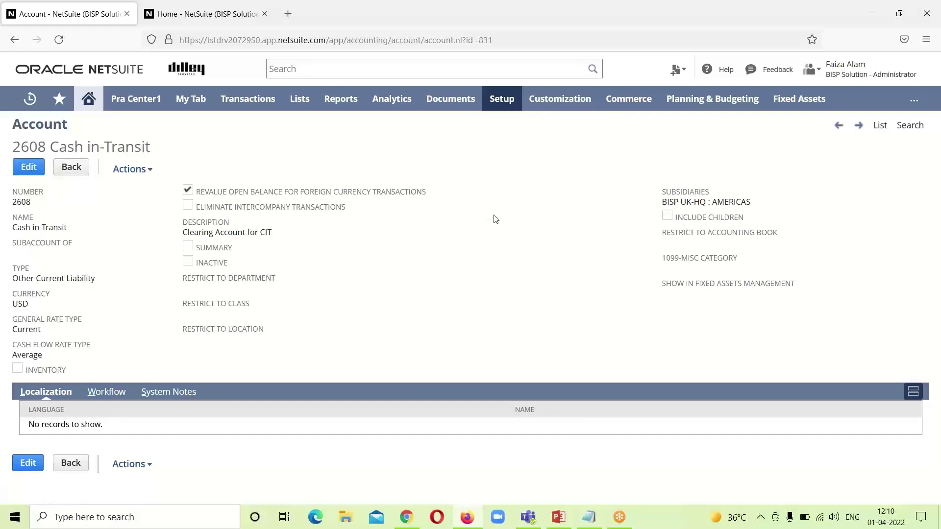
Step: From the Home dashboard, open Setup > Accounting > Accounting Preferences
click(232, 13)
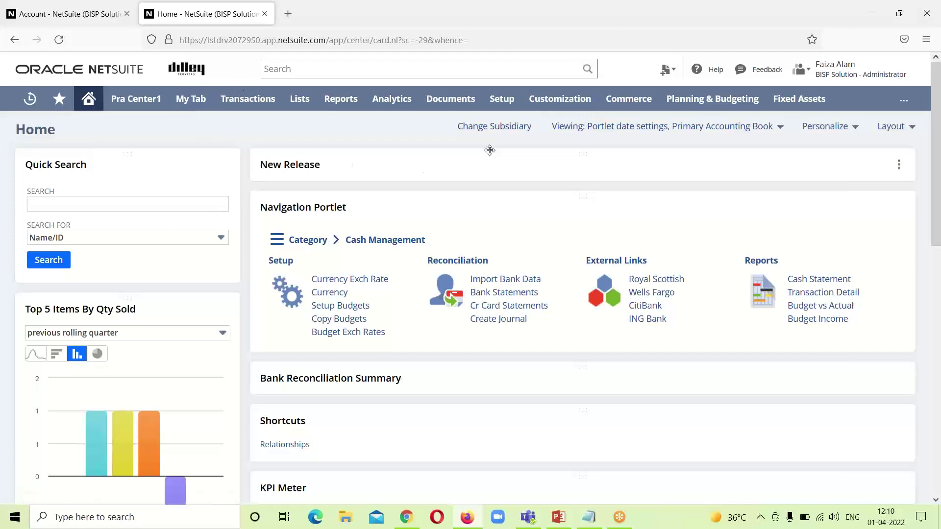
mouse_move(632, 109)
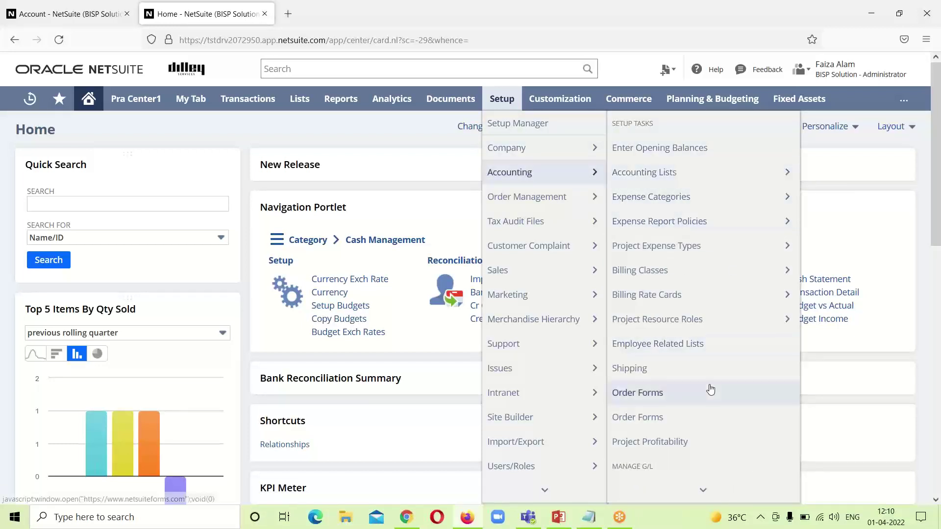
mouse_move(701, 490)
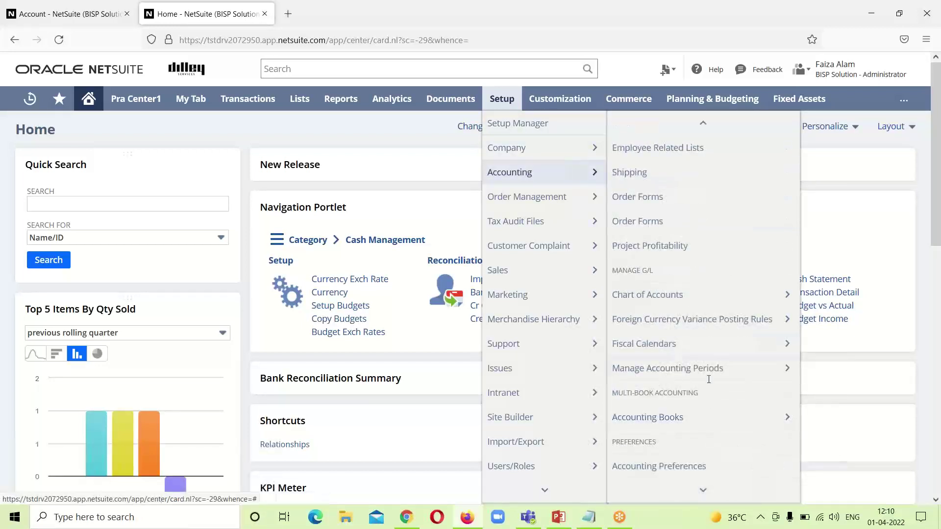
click(696, 470)
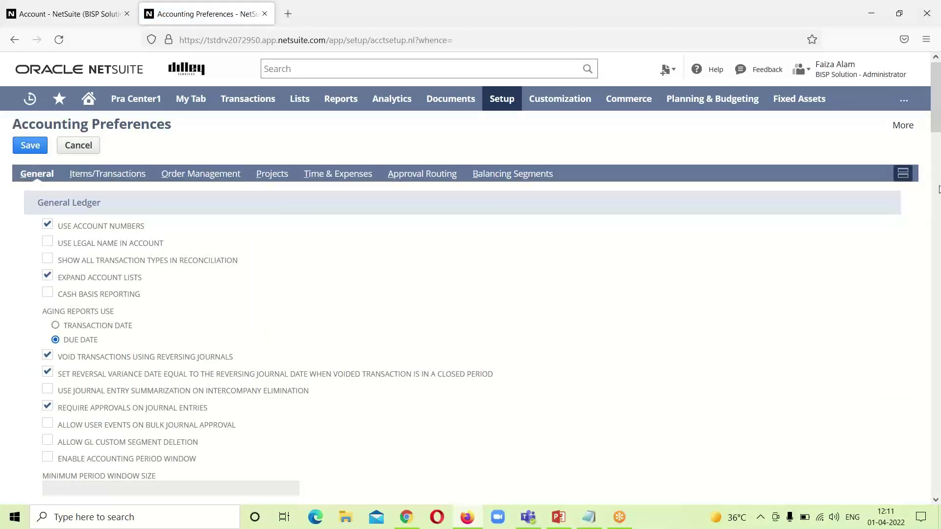
Step: Choose 2608 Cash in-Transit as the Vendor In-Transit Payment Account and save the preferences
drag(937, 100, 938, 213)
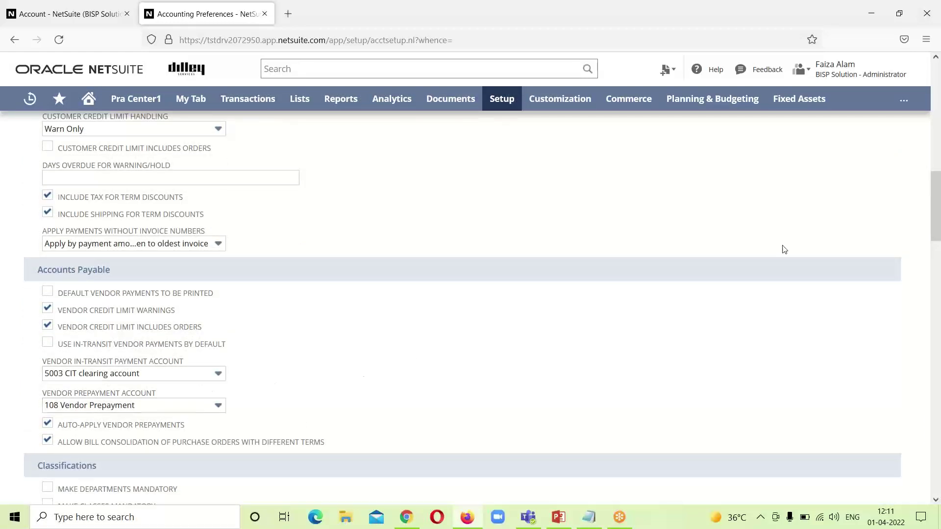
click(215, 374)
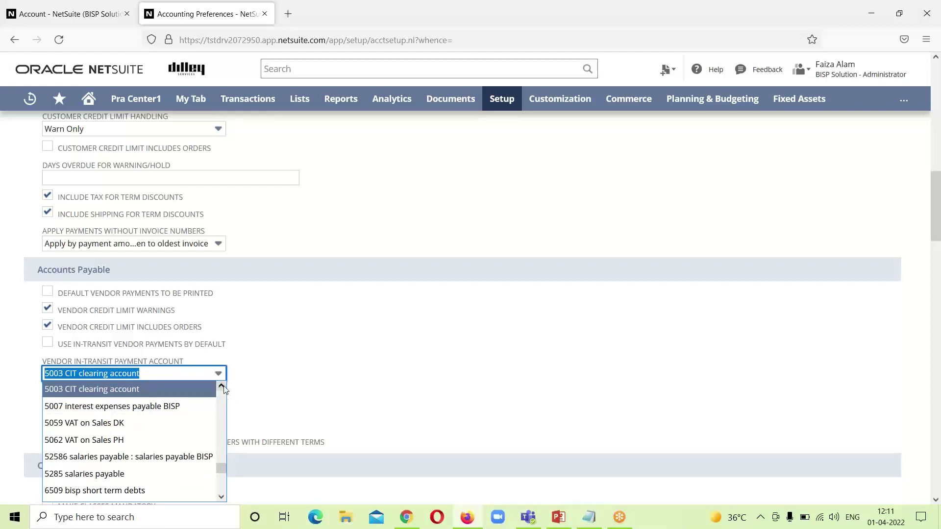
scroll(223, 400, up, 1)
scroll(222, 441, up, 2)
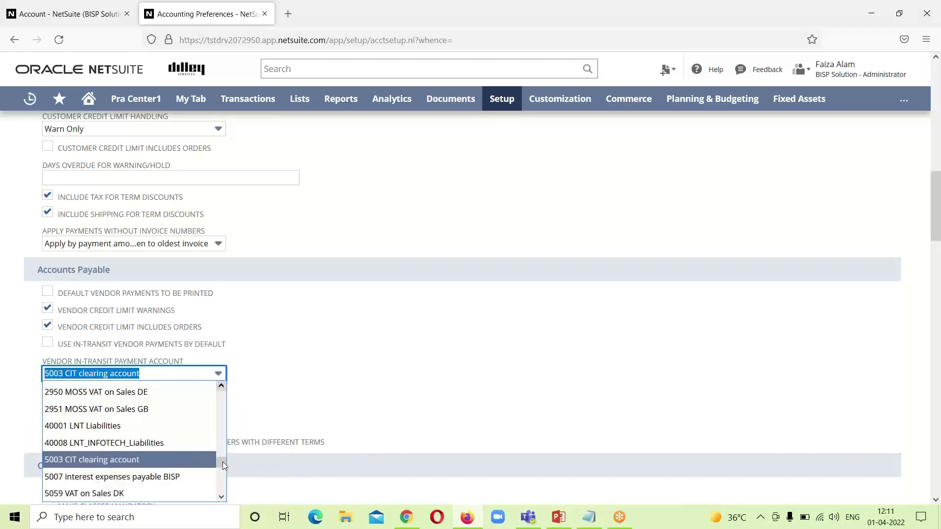
mouse_move(223, 462)
mouse_down()
mouse_move(216, 393)
mouse_move(224, 454)
mouse_up()
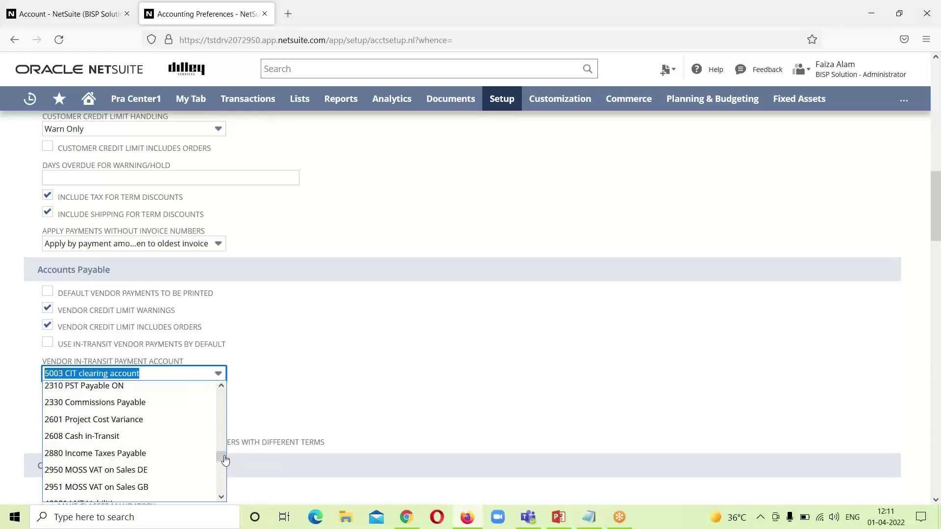
click(136, 439)
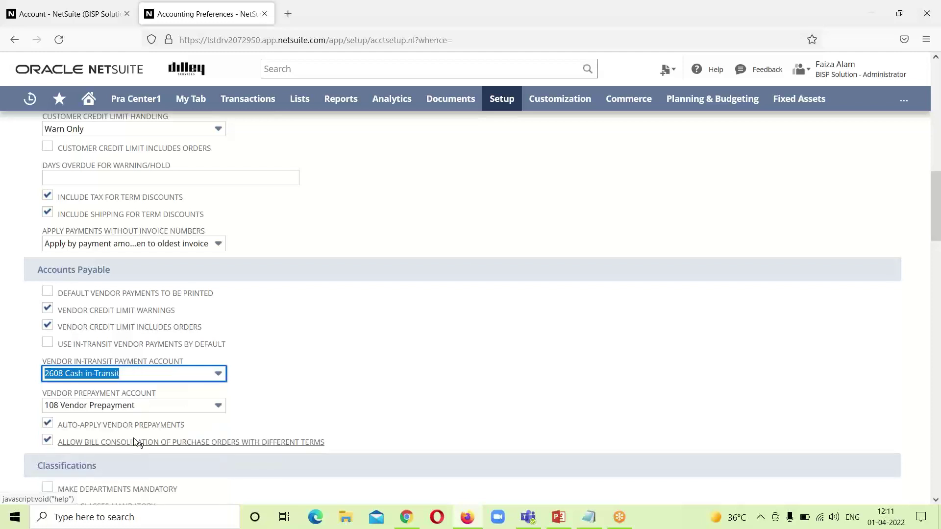
drag(939, 176, 936, 80)
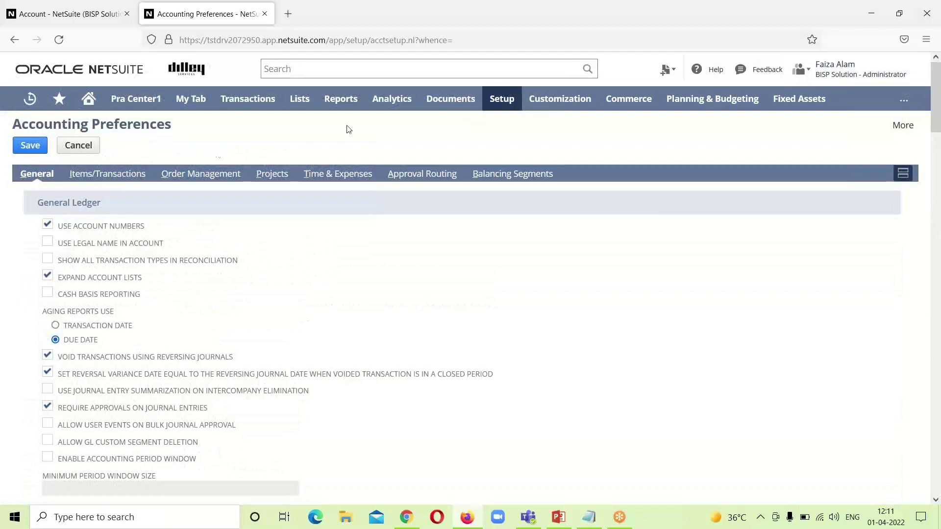
click(29, 146)
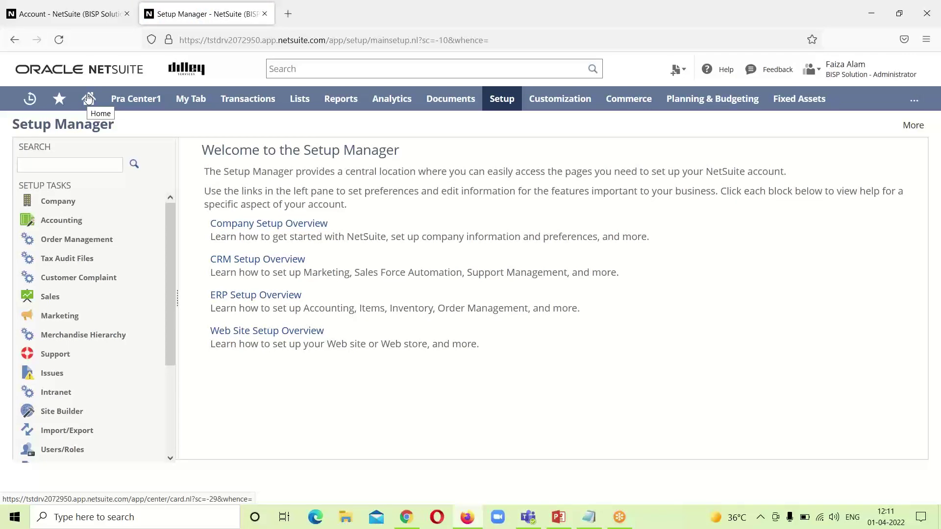
Step: From Home, open Transactions > Payables > Enter Bills to start a new bill
click(88, 98)
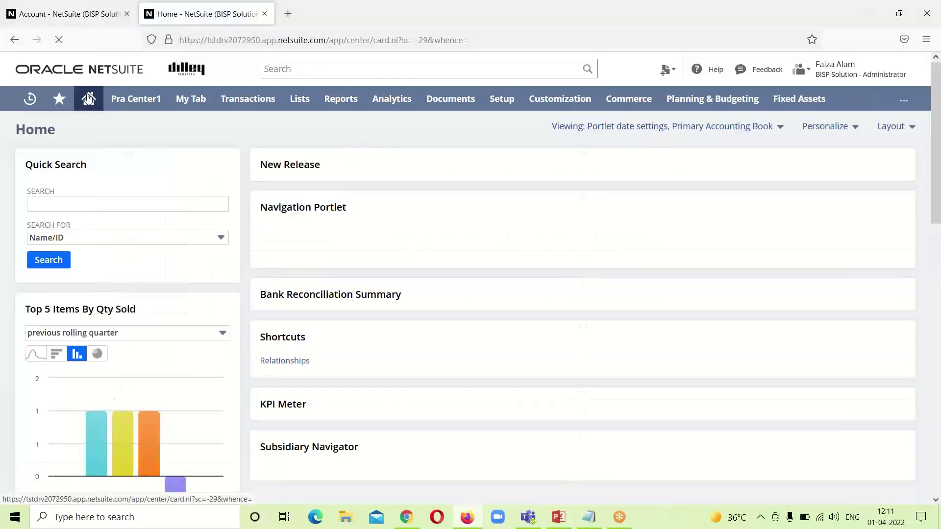
mouse_move(248, 99)
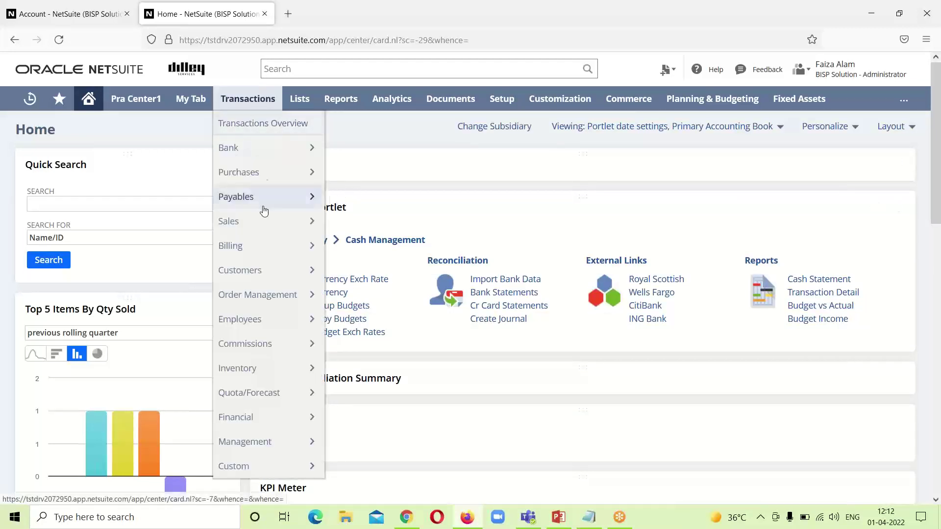
mouse_move(311, 196)
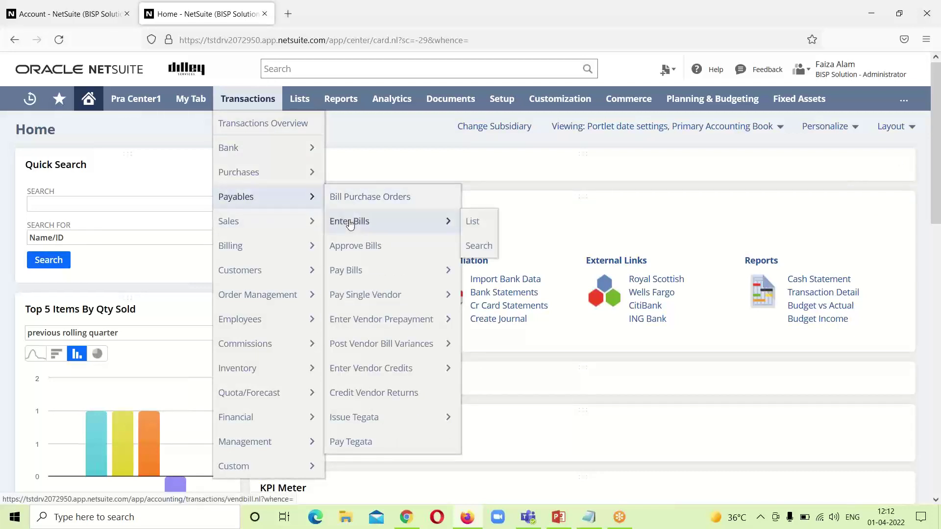
click(350, 223)
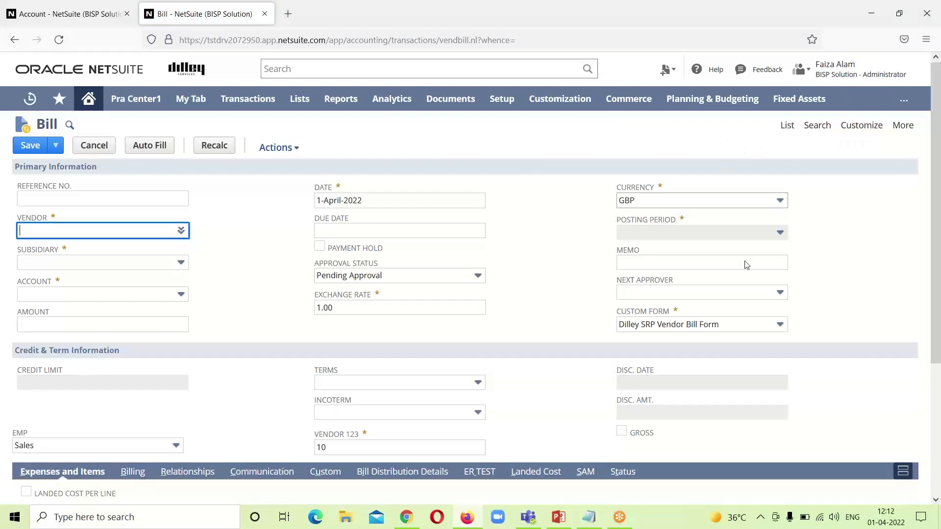
Step: Change the bill's Custom Form to Standard Vendor Bill
click(782, 326)
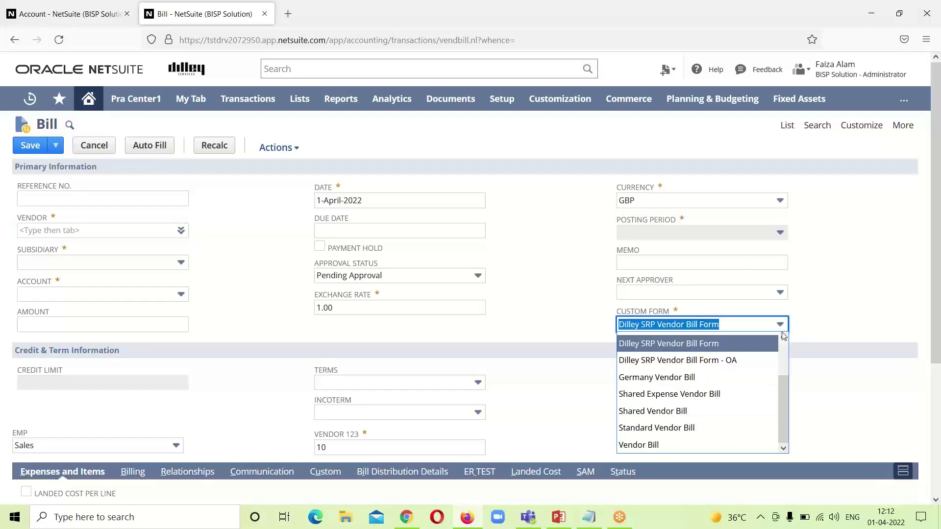
click(706, 428)
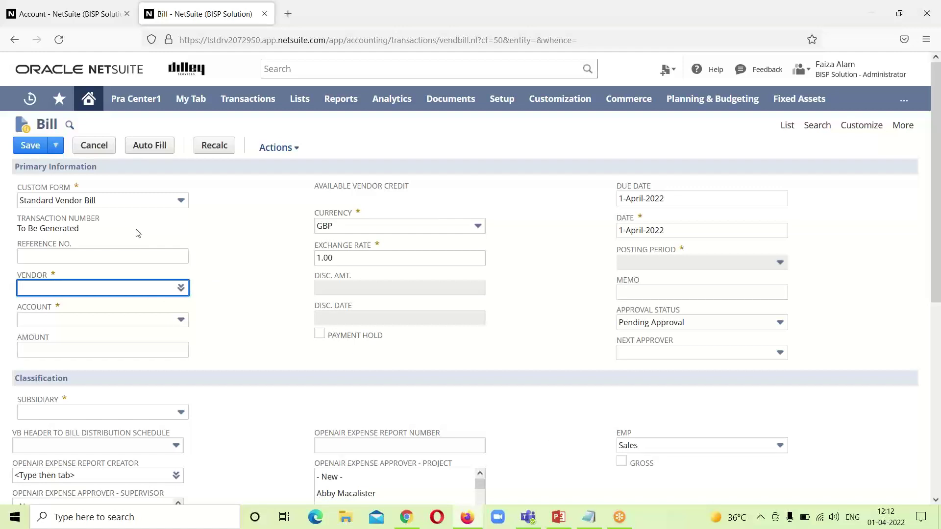
Step: Select BISP Infonet from the full vendor list as the bill's vendor
click(181, 288)
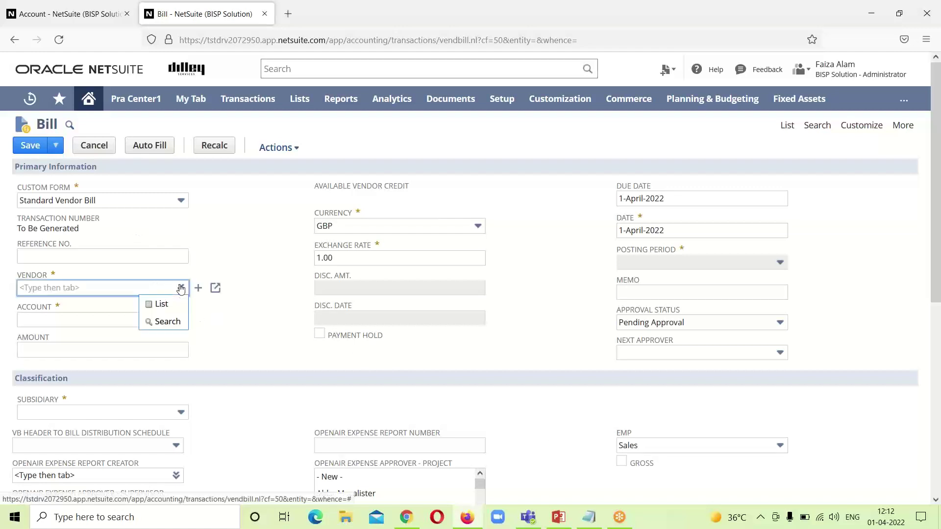
click(170, 305)
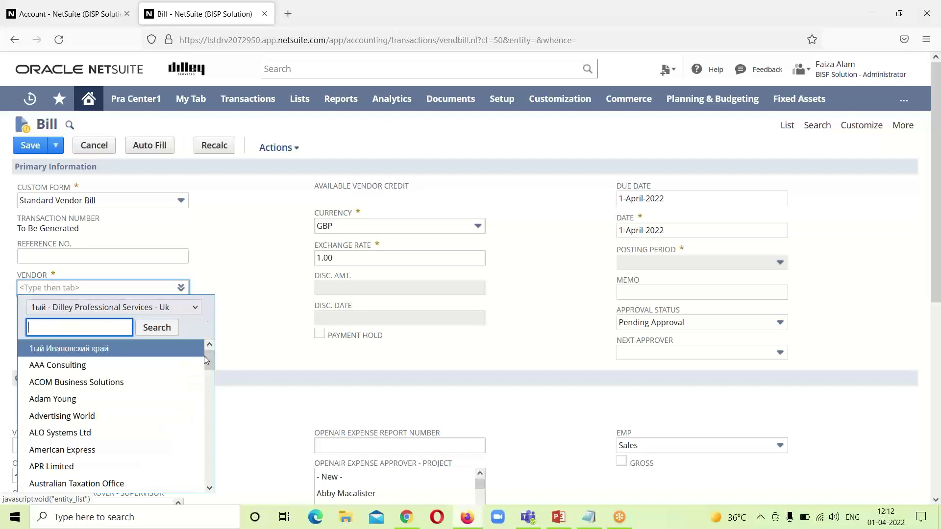
drag(208, 364, 210, 379)
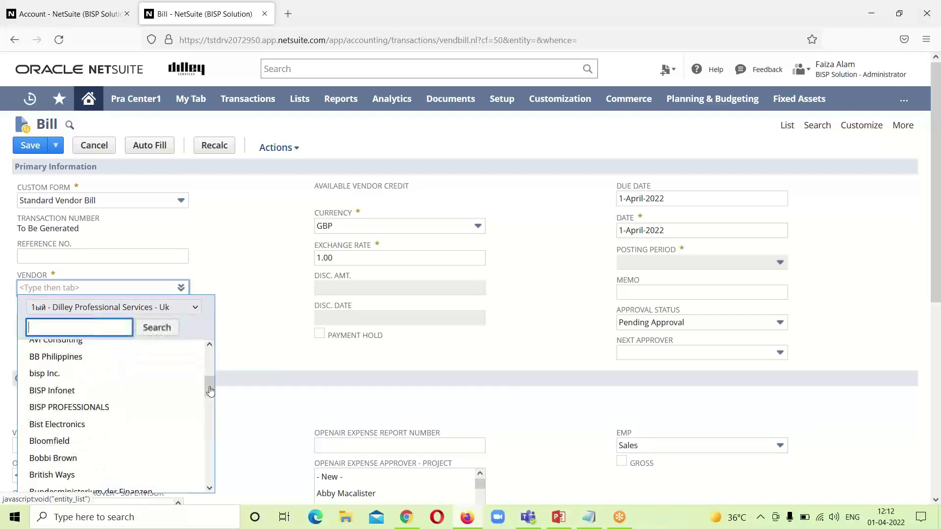
click(84, 389)
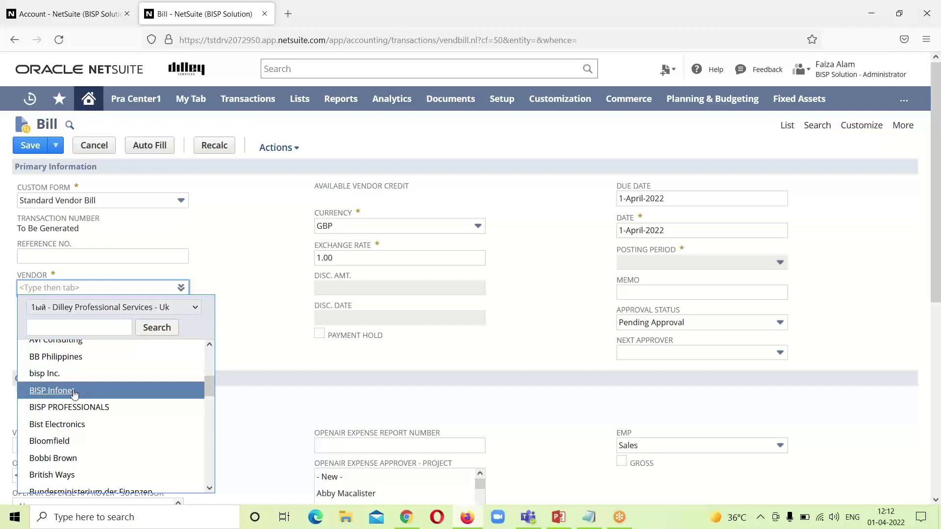
click(73, 392)
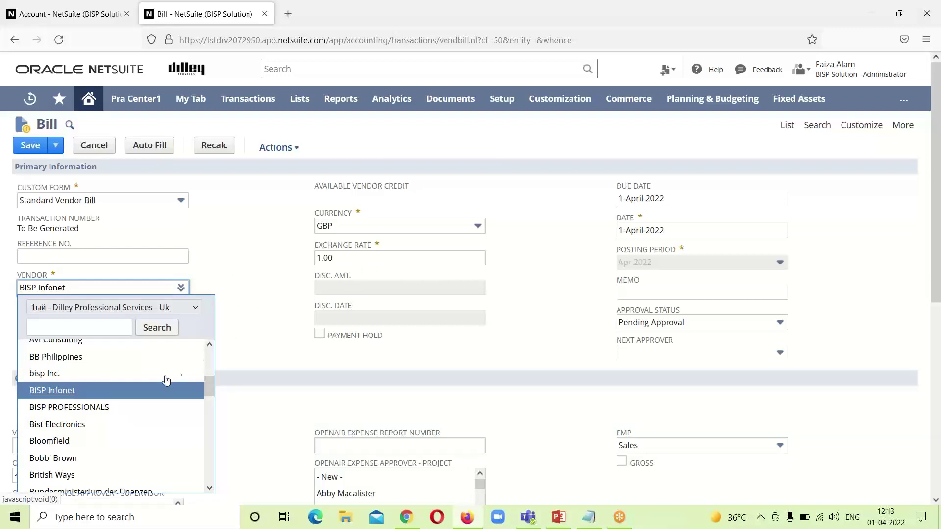
click(156, 390)
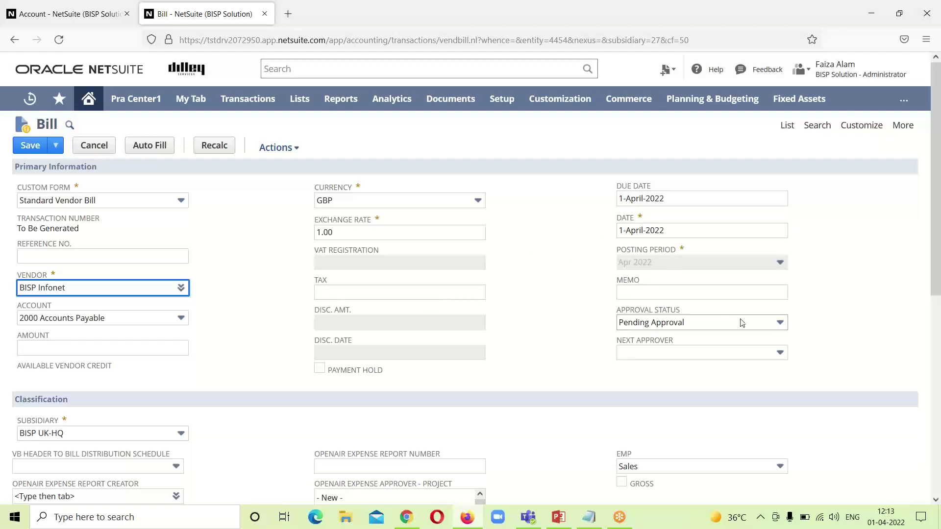
Step: Set the bill's Approval Status to Approved
click(779, 323)
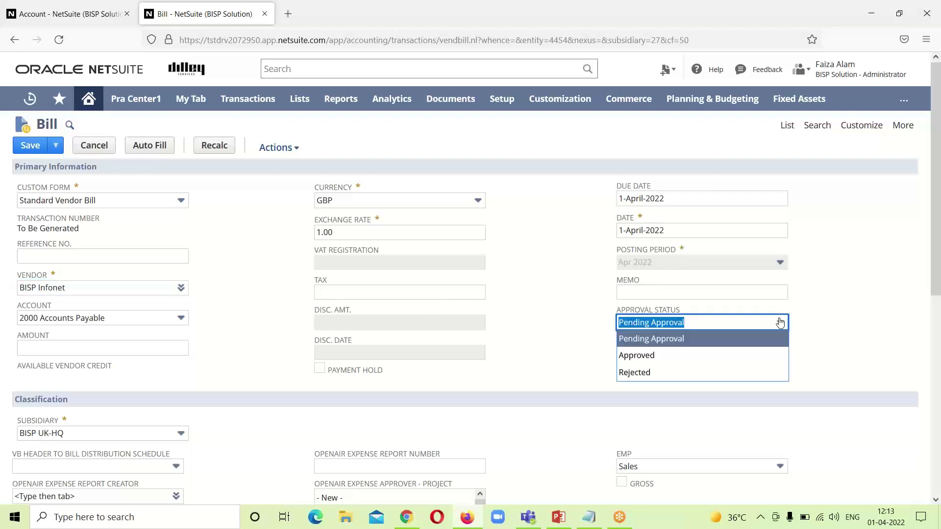
click(747, 359)
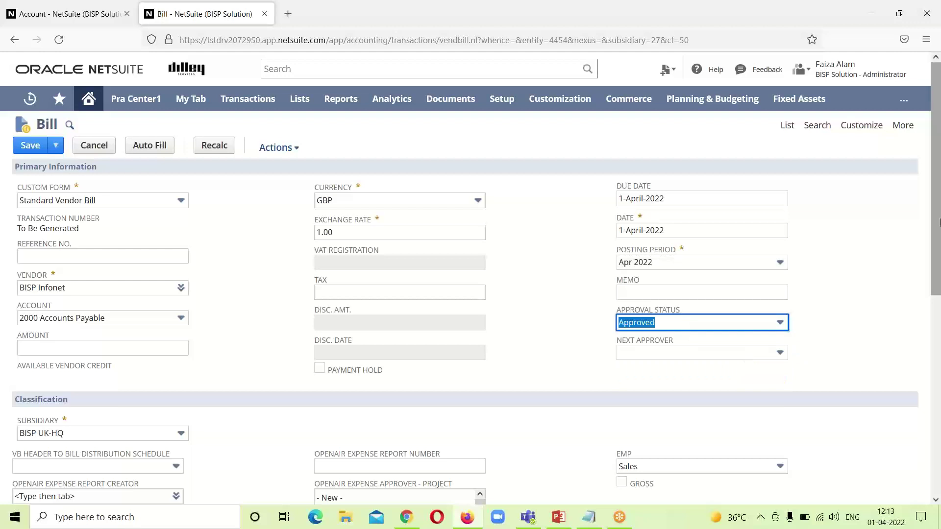
click(692, 294)
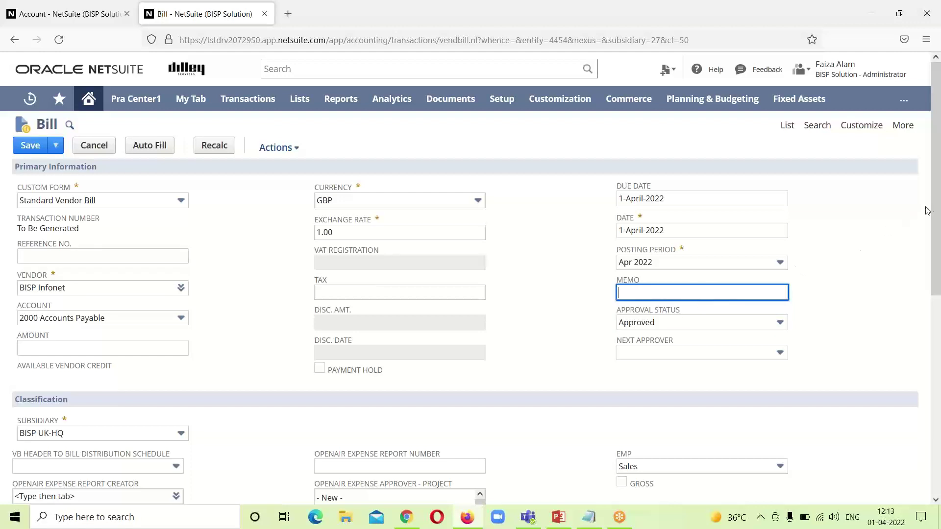
drag(934, 215, 937, 398)
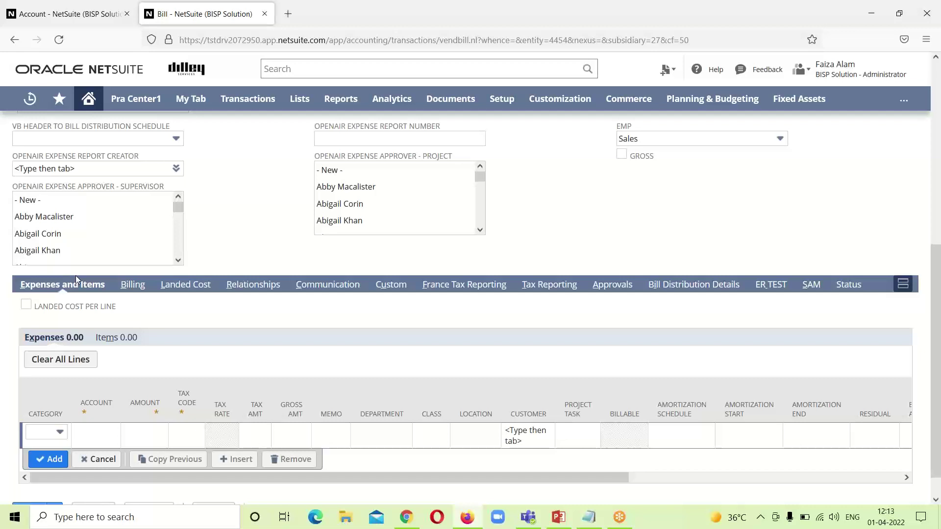
Step: Add a Billable expense line of 3000 with Location CA - US
click(60, 431)
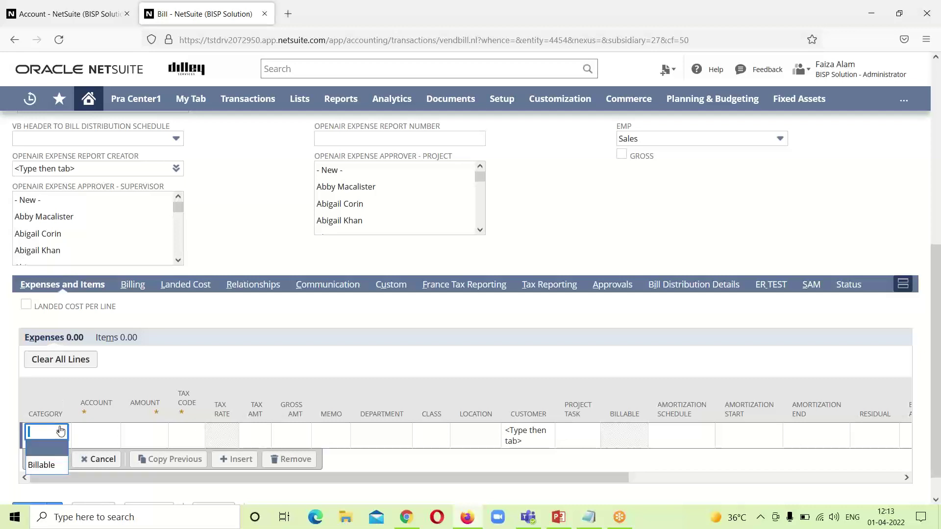
click(41, 466)
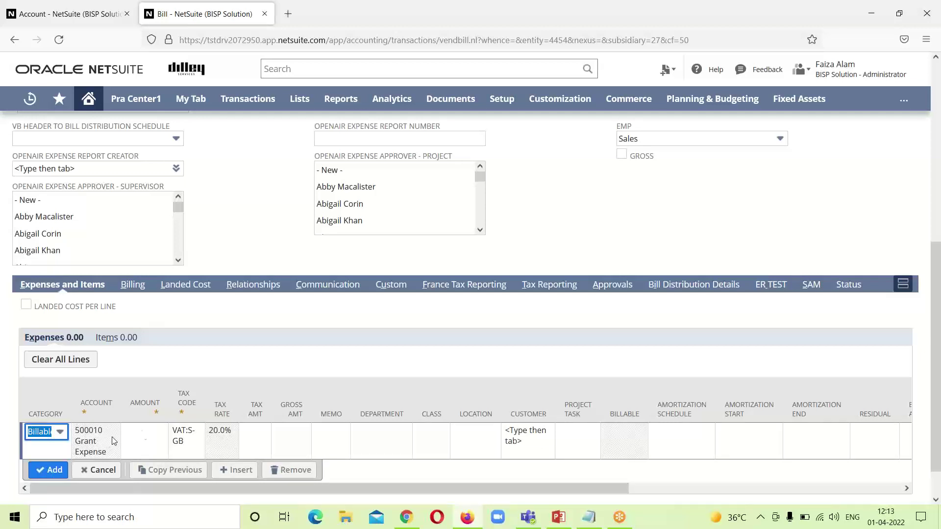
click(155, 433)
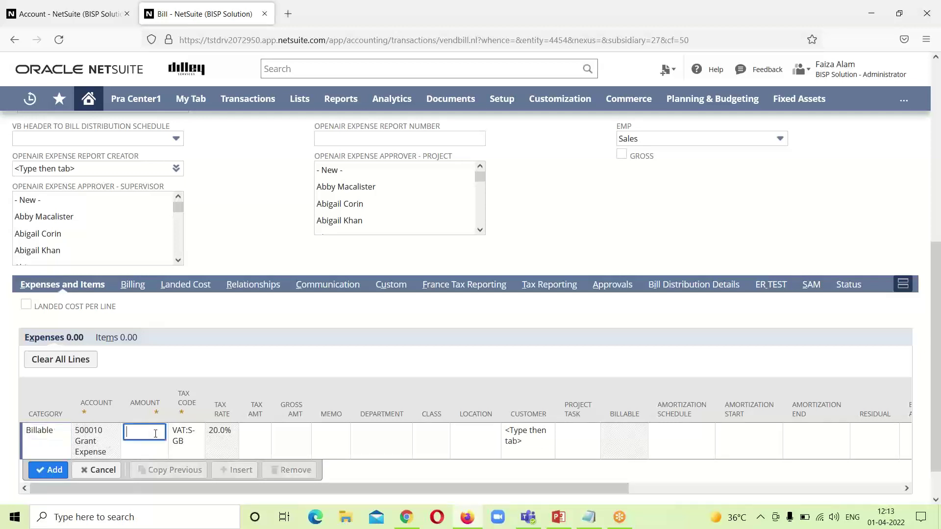
key(XF86AudioRaiseVolume)
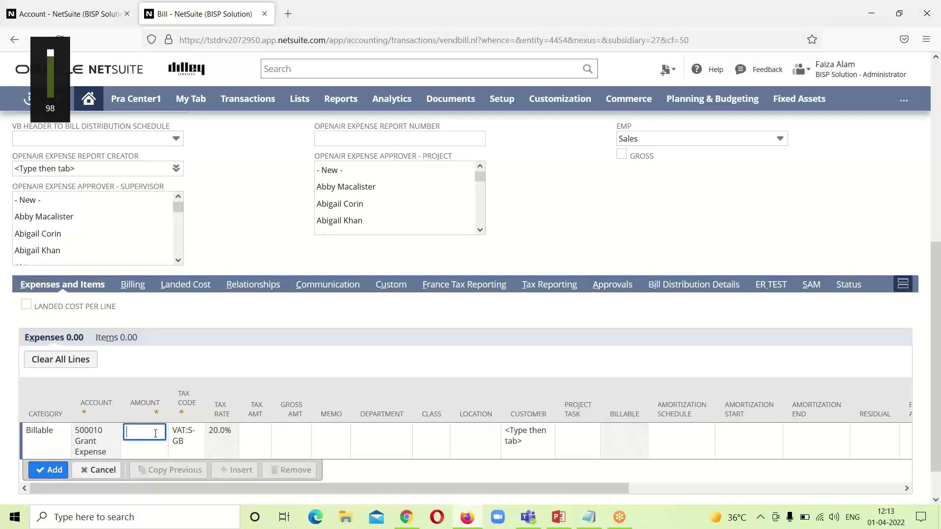
text(3000)
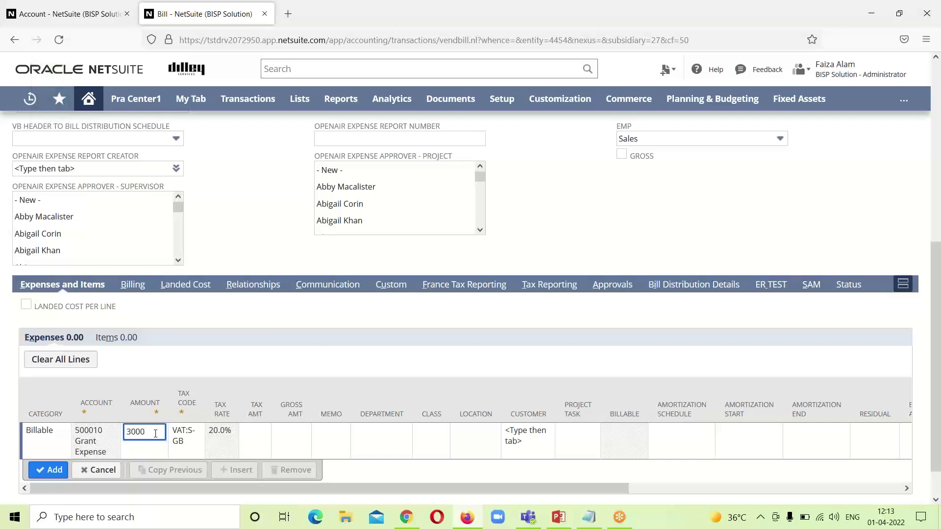
click(293, 438)
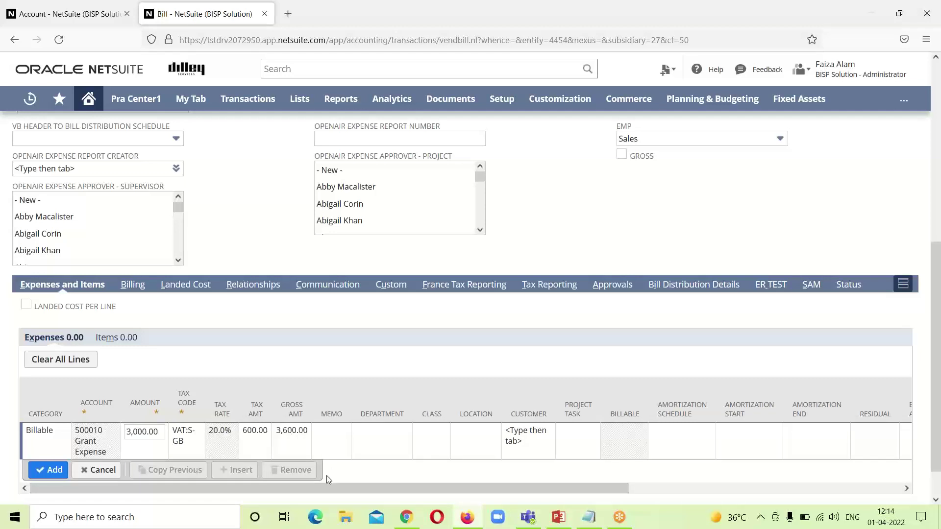
click(493, 437)
click(490, 432)
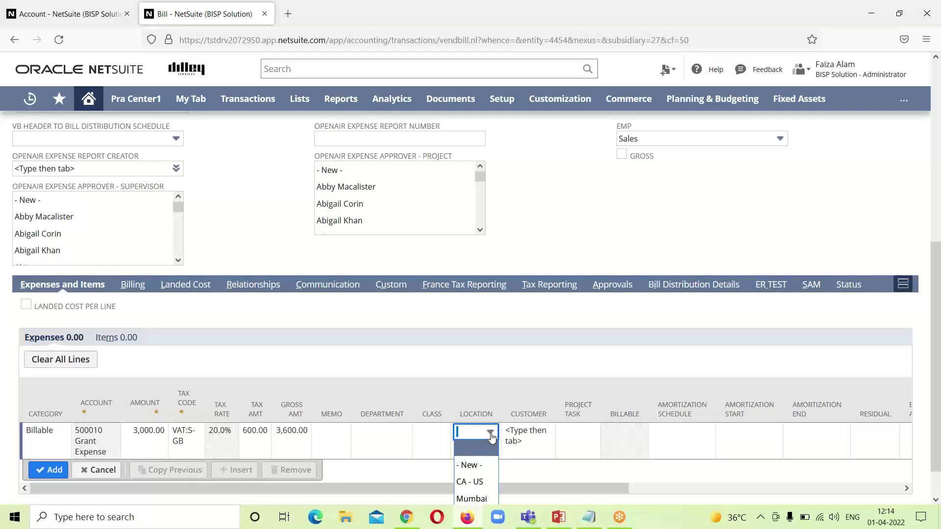
click(483, 491)
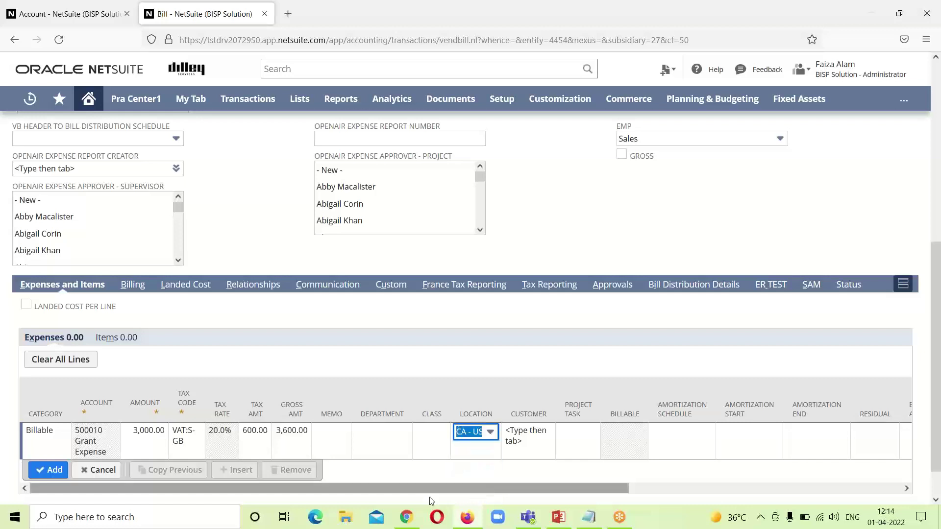
click(34, 472)
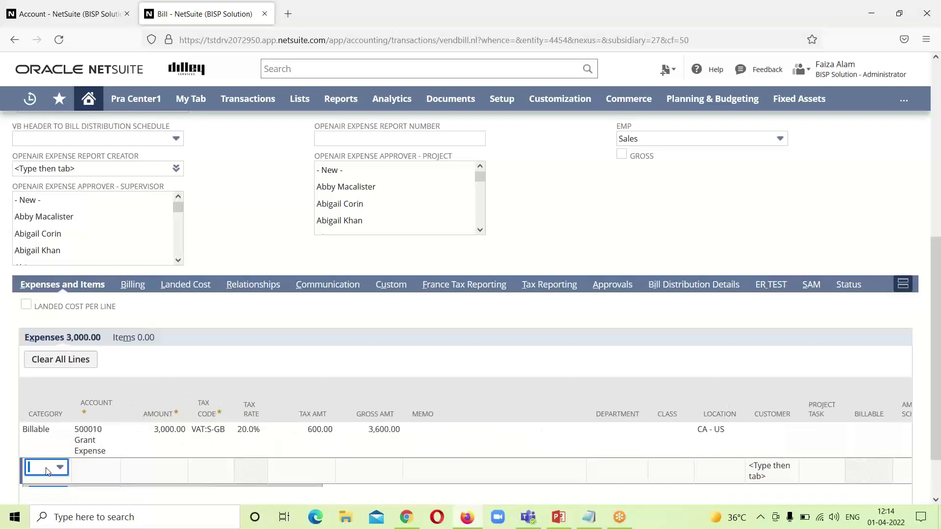
Step: Set LNT_QUALTIY to PASSED, Product Quality to Very Good, and TESTING FOR CF to Test 1
click(391, 286)
click(481, 382)
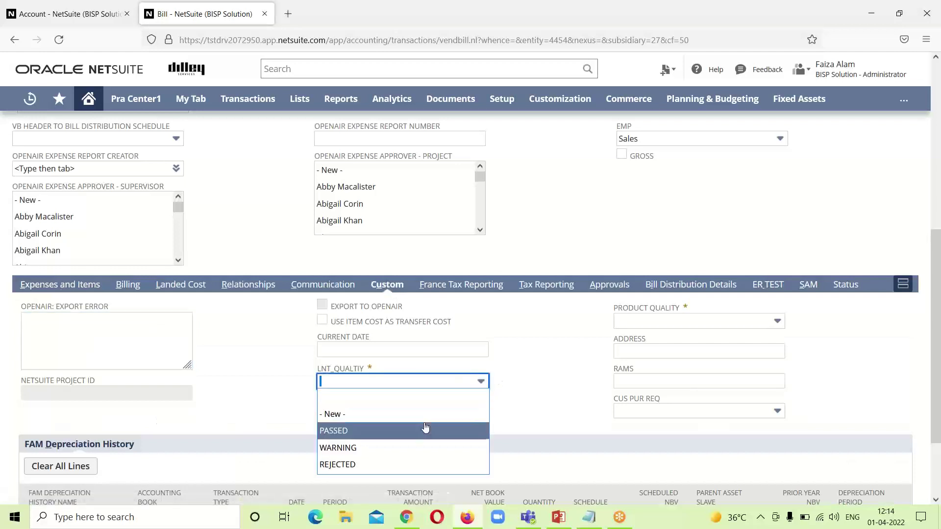
click(432, 430)
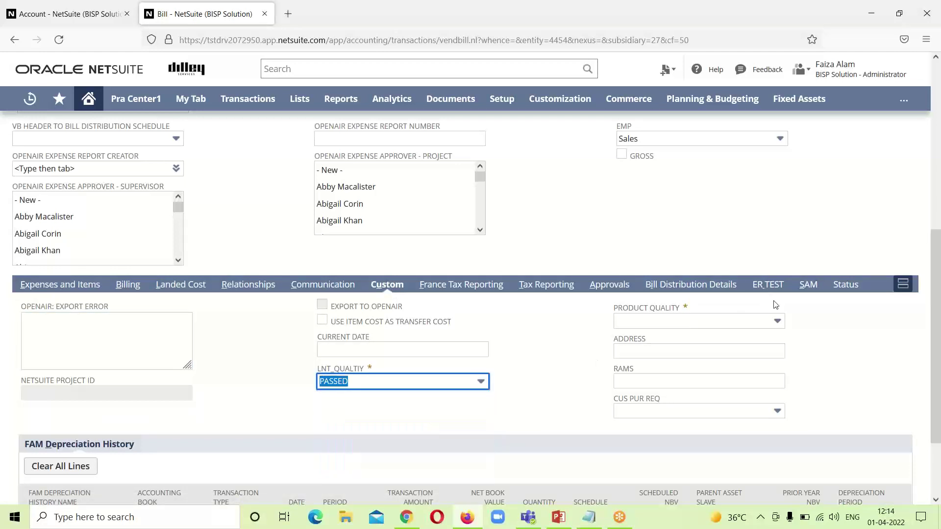
click(777, 323)
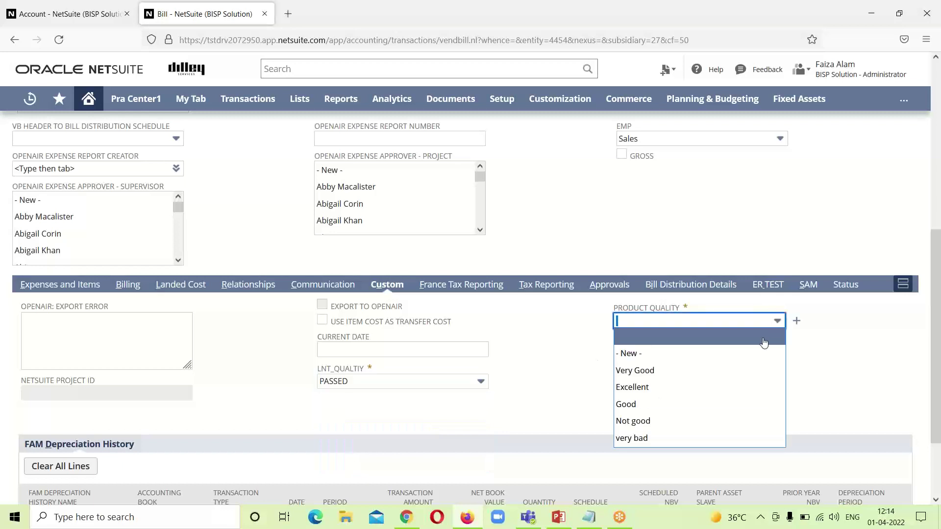
click(746, 373)
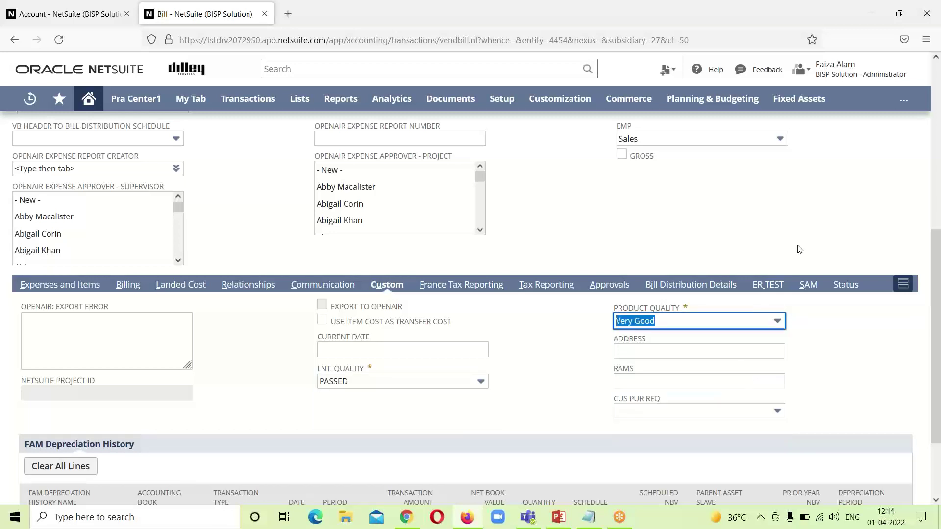
click(807, 286)
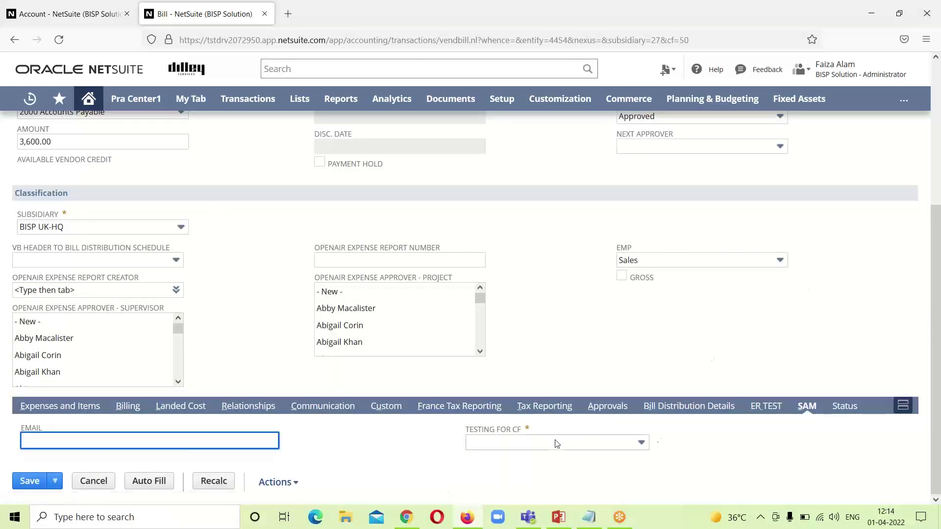
click(640, 443)
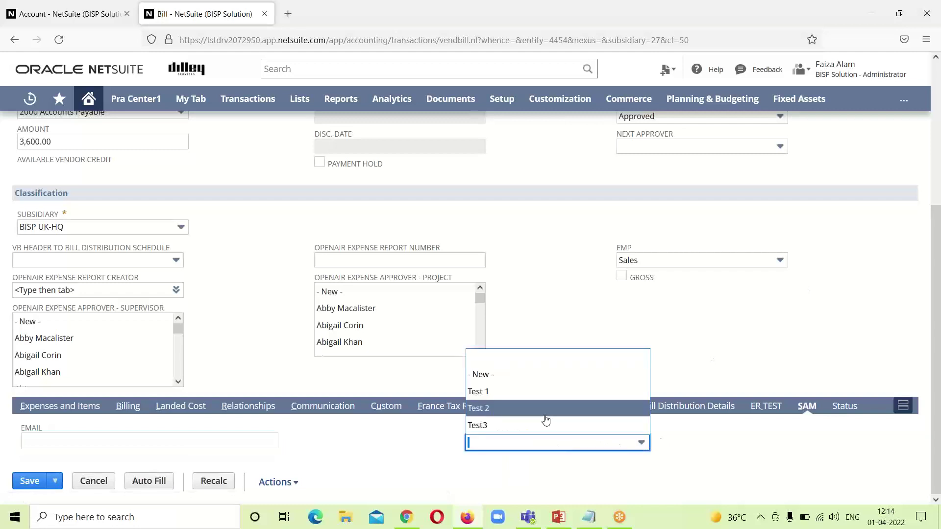
click(555, 398)
Step: Save the completed bill
drag(935, 350, 933, 197)
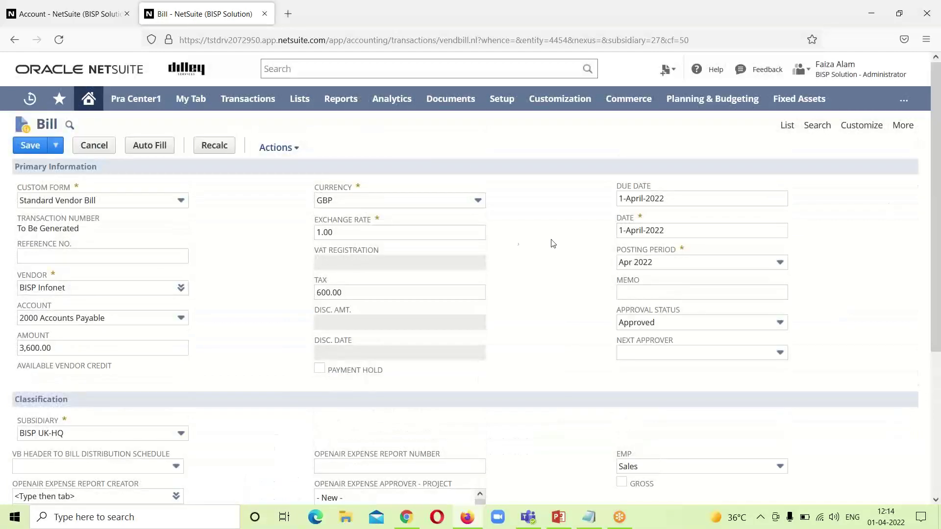
click(30, 142)
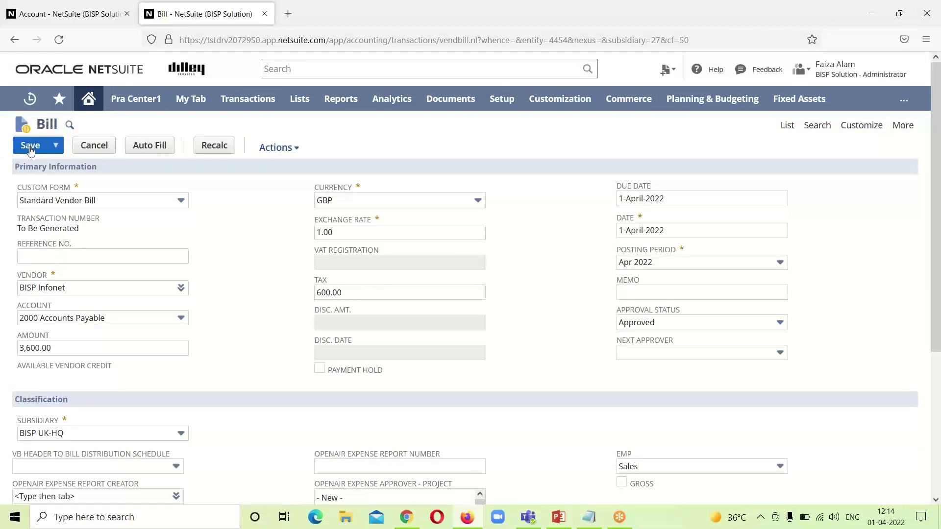
click(30, 149)
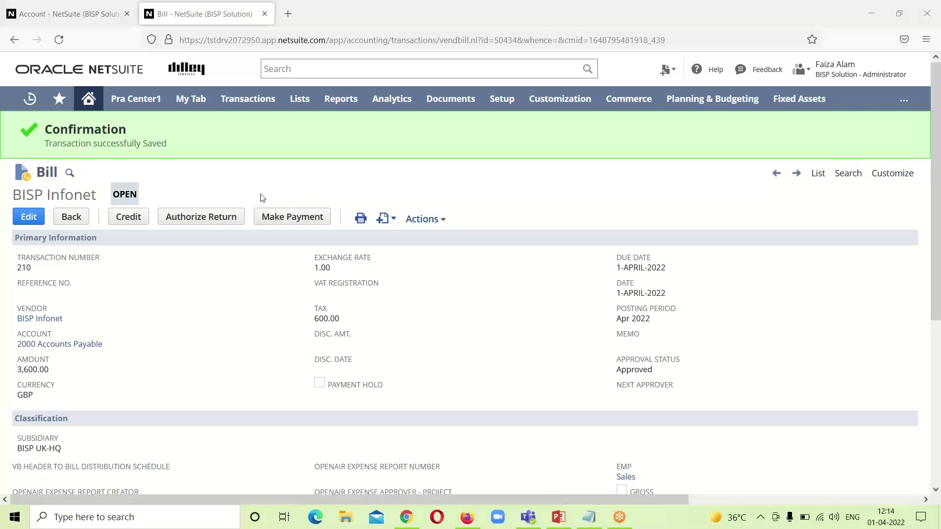
Step: Start a payment from the saved bill with Make Payment
click(292, 216)
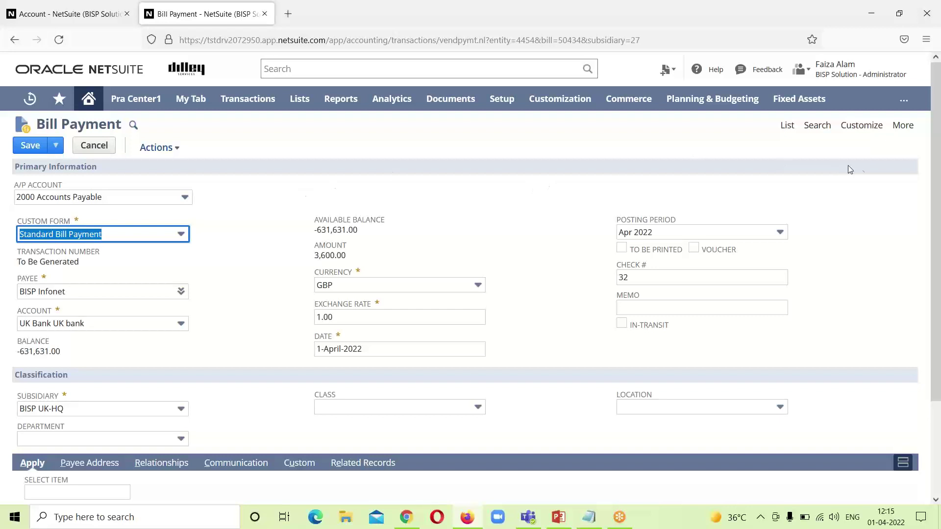
Step: Set the payment memo to 'In-Transit payment for an expense' and tick IN-TRANSIT
drag(936, 185, 939, 336)
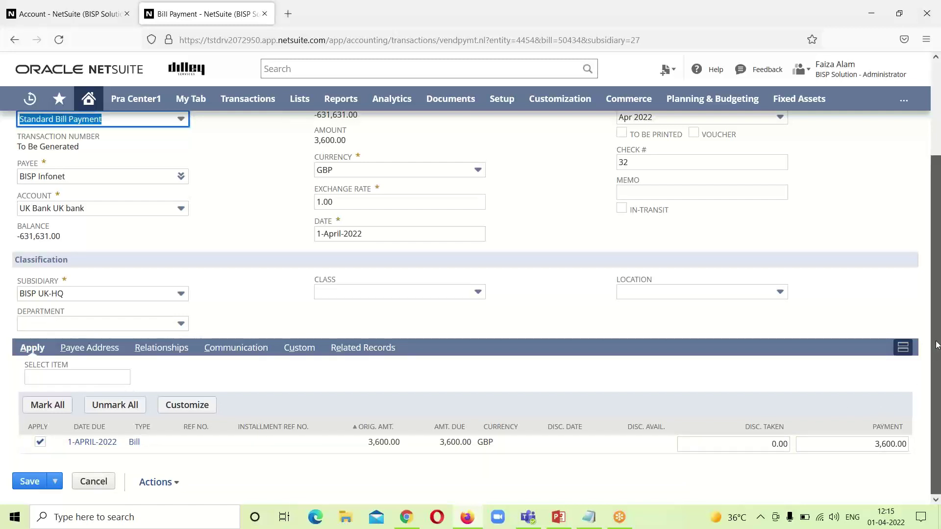
drag(937, 355, 859, 258)
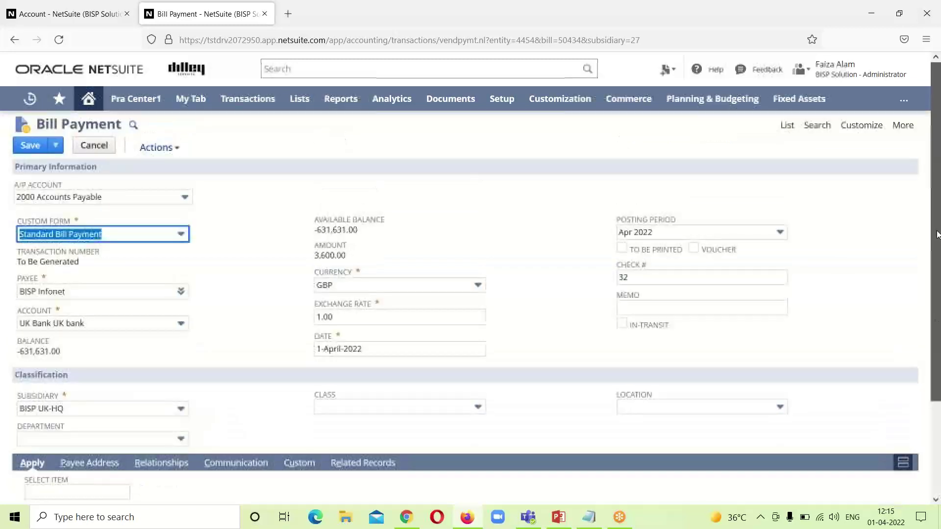
click(626, 307)
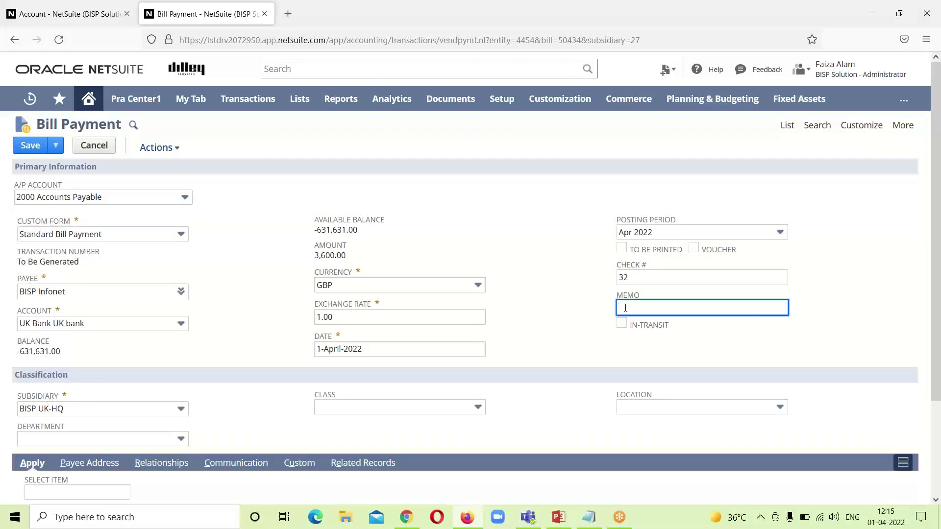
text(I)
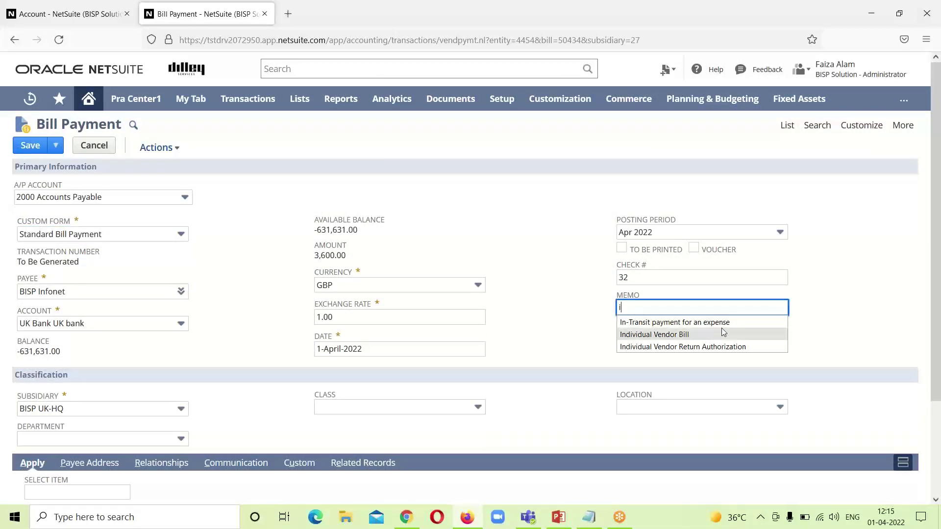
click(741, 321)
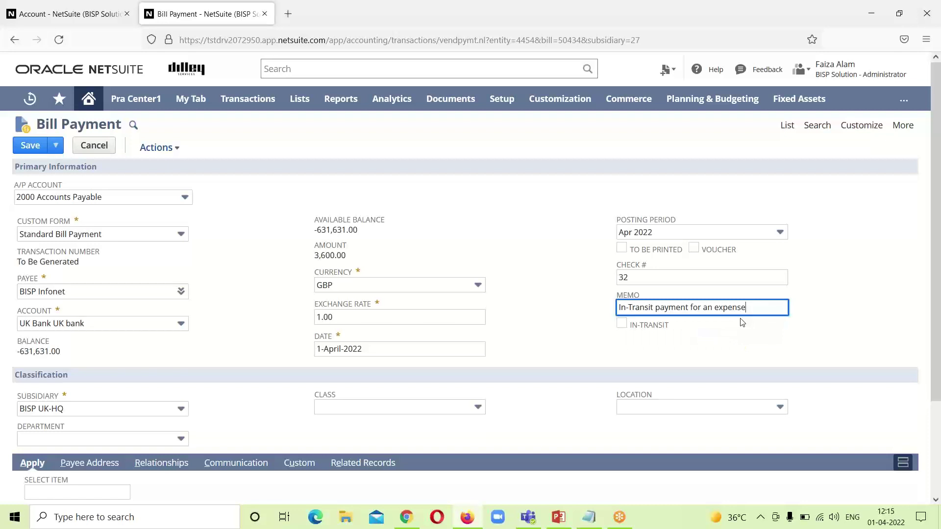
click(622, 324)
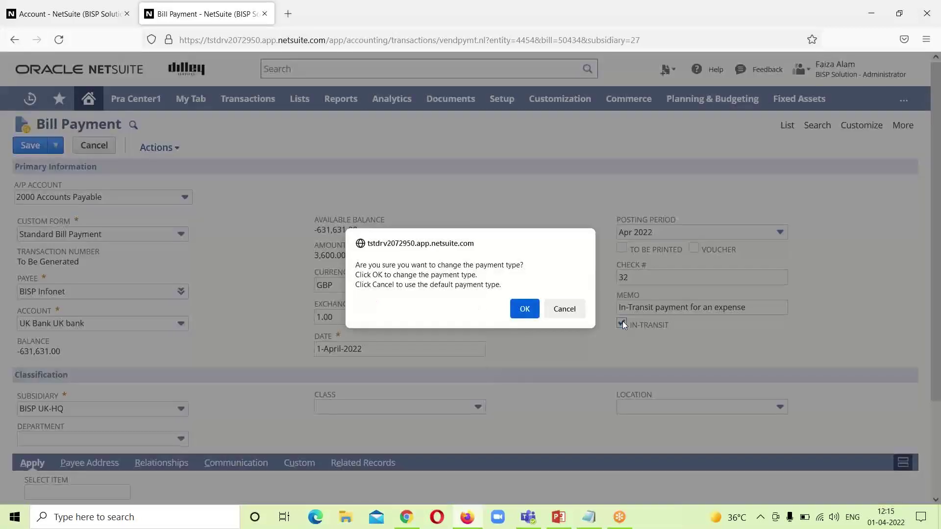
Step: Confirm the payment type change and save the 3,600.00 in-transit bill payment
click(525, 309)
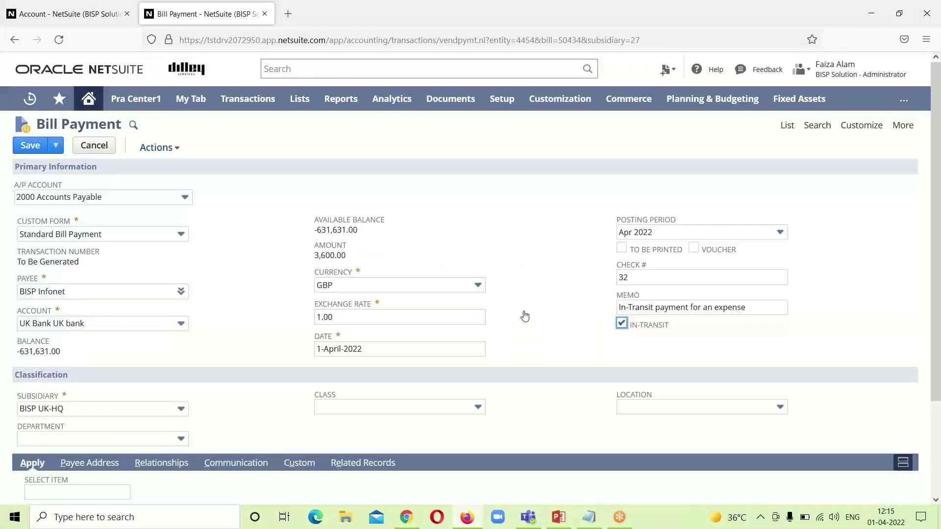
click(31, 146)
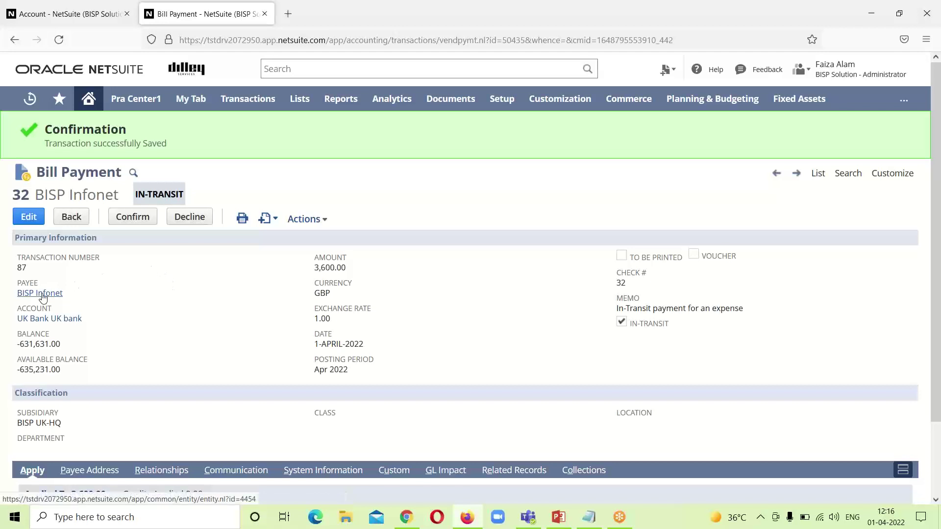
Step: From the BISP Infonet Vendor Dashboard transactions, open System Journal 33 from Bill Payment #87
mouse_move(42, 297)
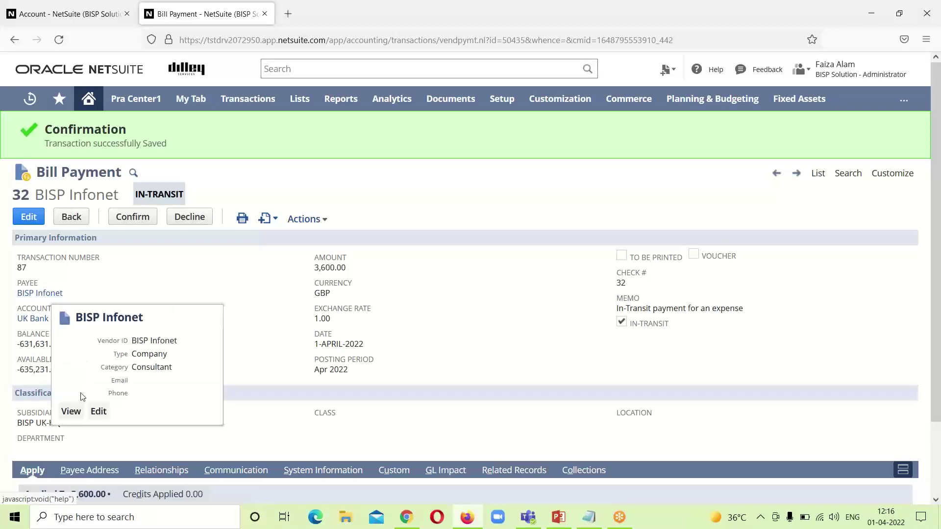
click(69, 413)
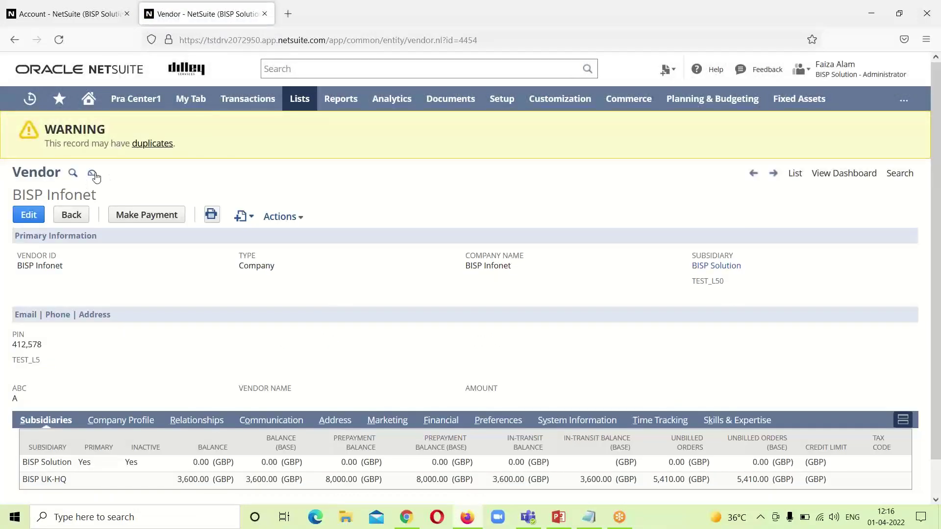
click(93, 174)
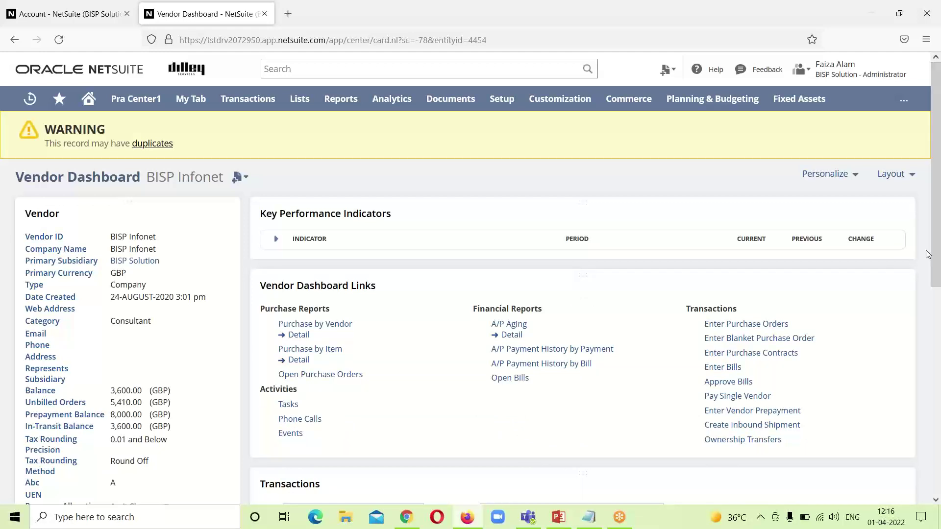
drag(934, 245, 937, 365)
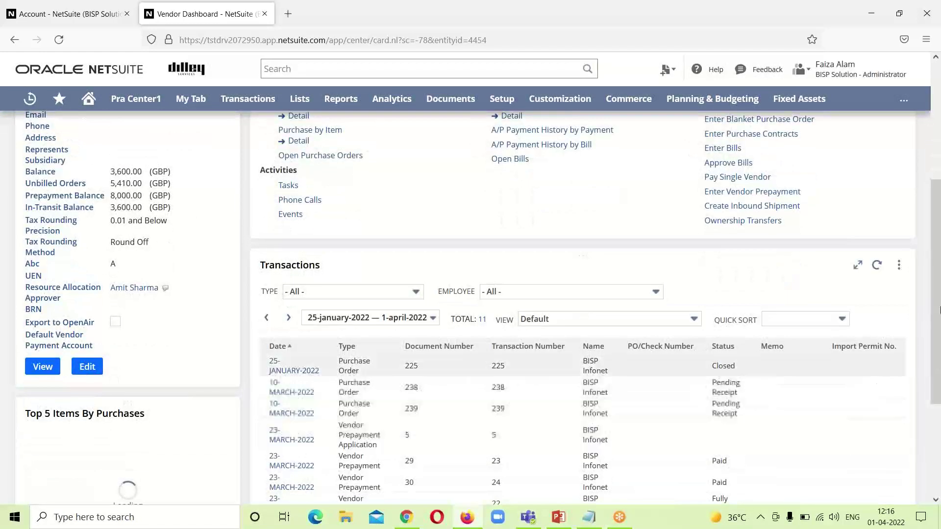
drag(937, 289, 938, 362)
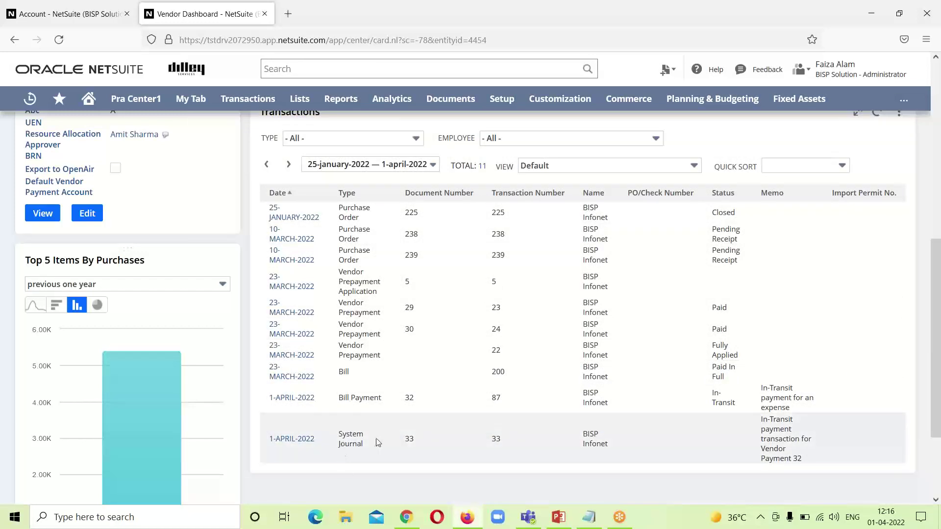
click(408, 446)
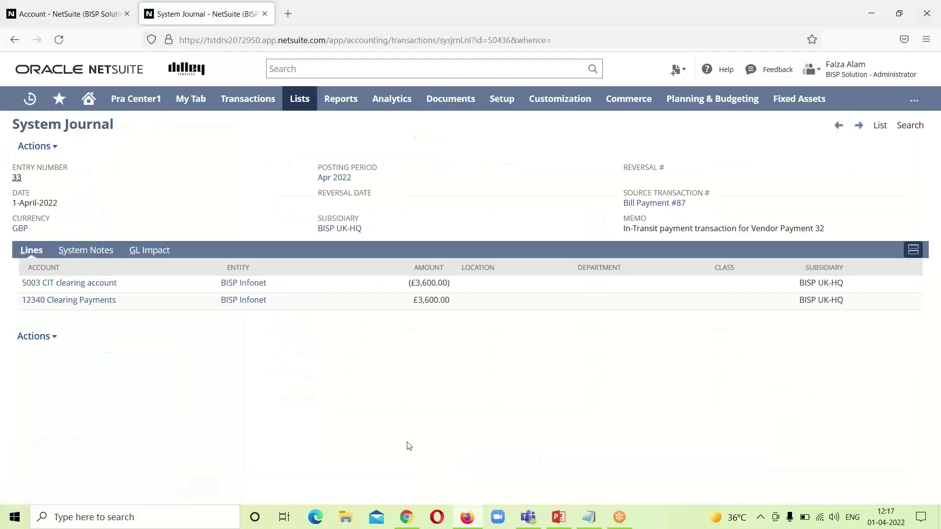
Step: Display System Journal 33's GL Impact: £3,600.00 moving from 5003 CIT clearing to 12340 Clearing Payments
click(158, 250)
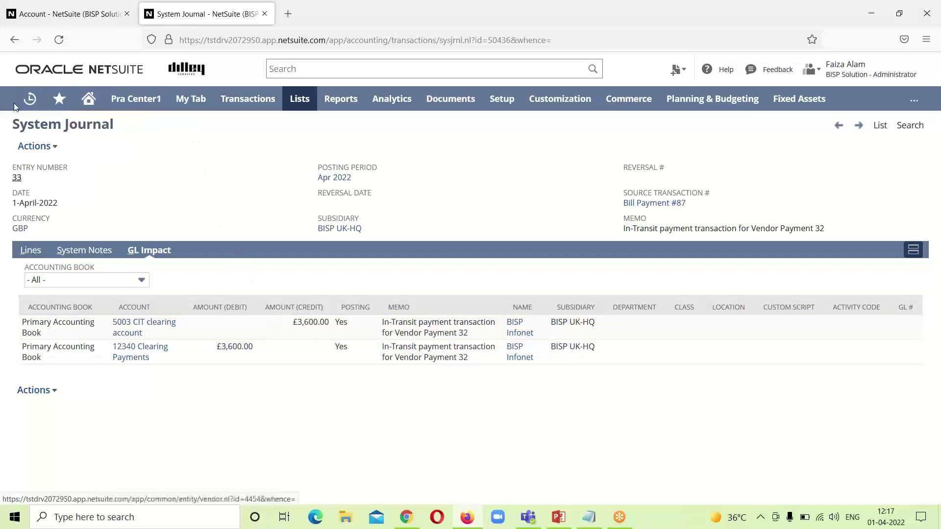
mouse_move(26, 105)
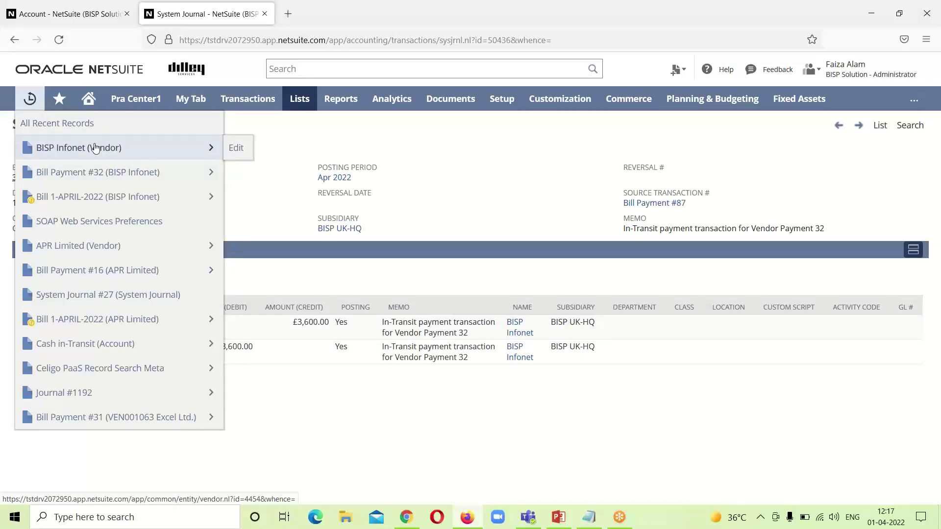
Step: Confirm Bill Payment #32 with Clear Payment ticked, dated 1-April-2022
click(109, 170)
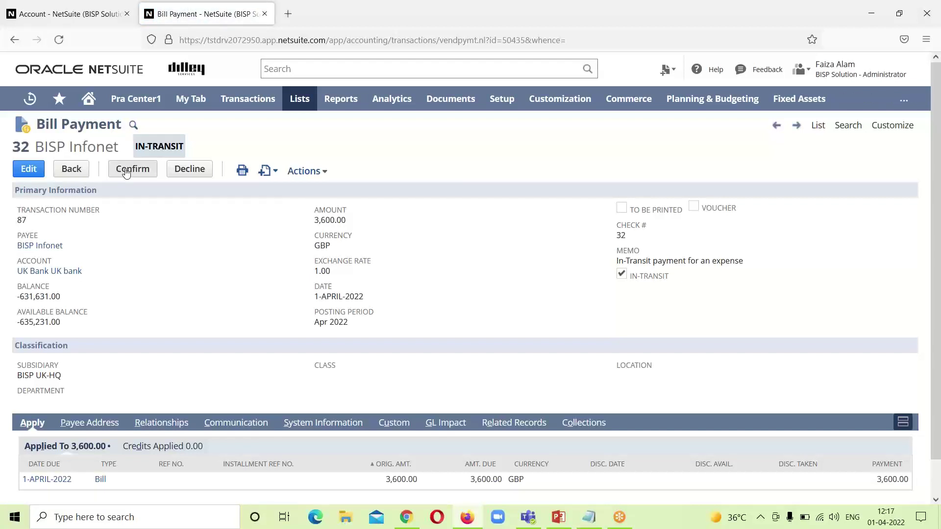
click(129, 172)
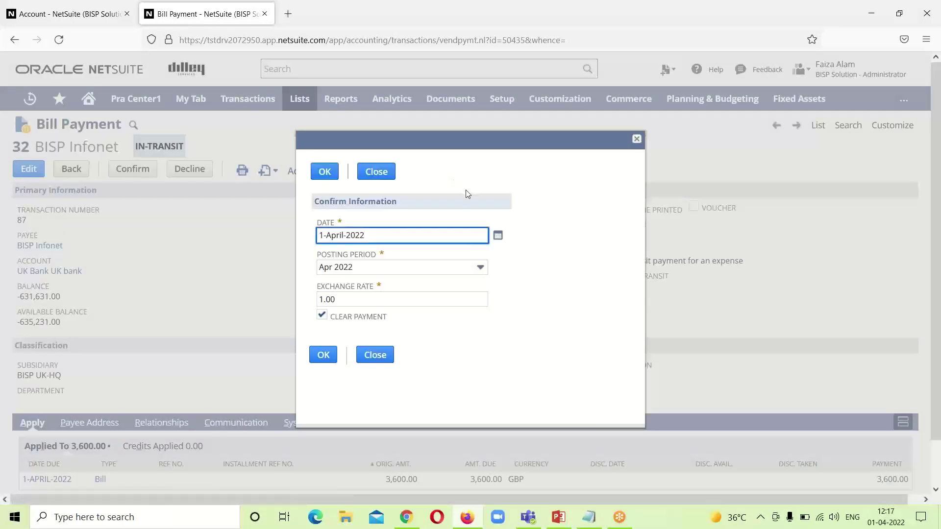
click(324, 355)
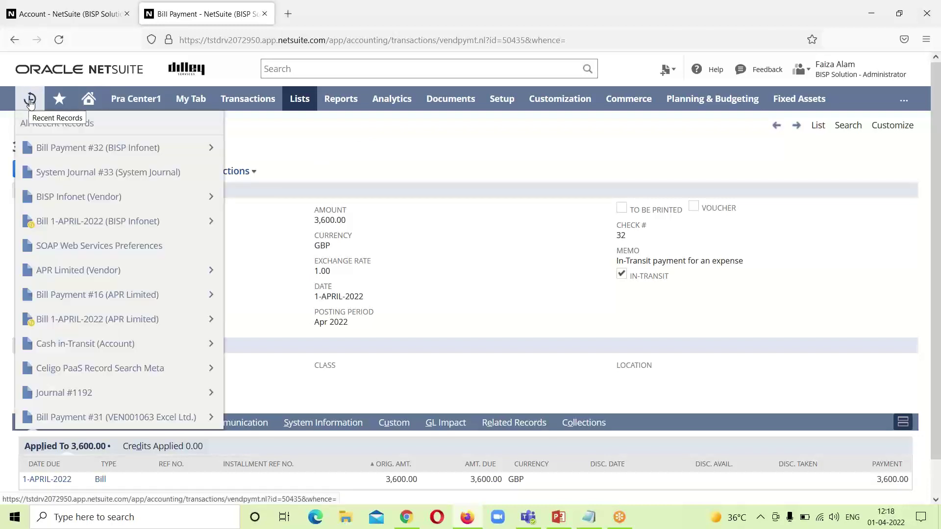
Step: Return to the BISP Infonet Vendor Dashboard and open System Journal 33, now carrying reversal 34
mouse_move(73, 199)
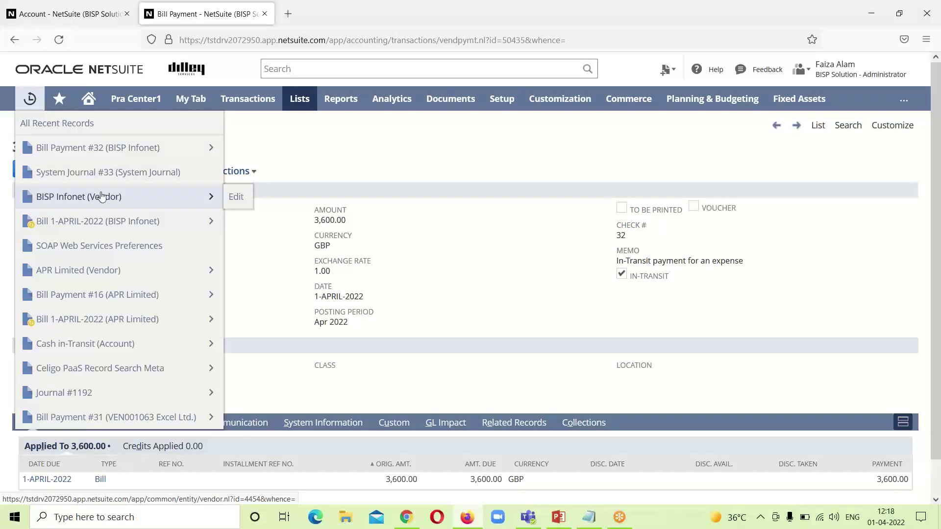
click(141, 203)
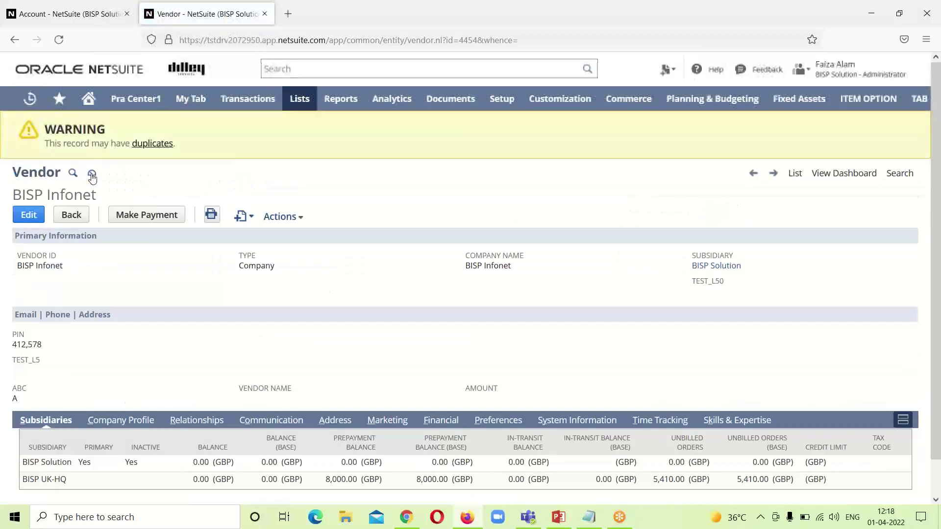
click(93, 175)
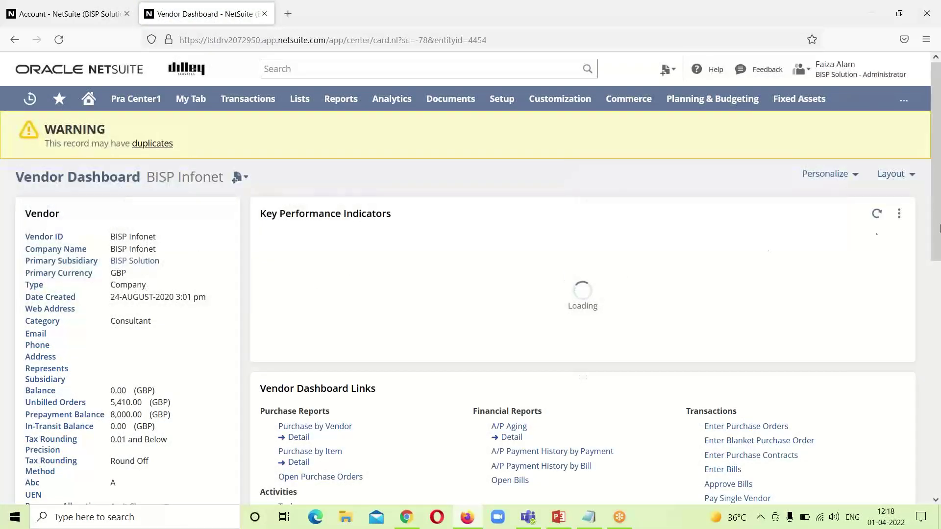
drag(938, 214, 939, 454)
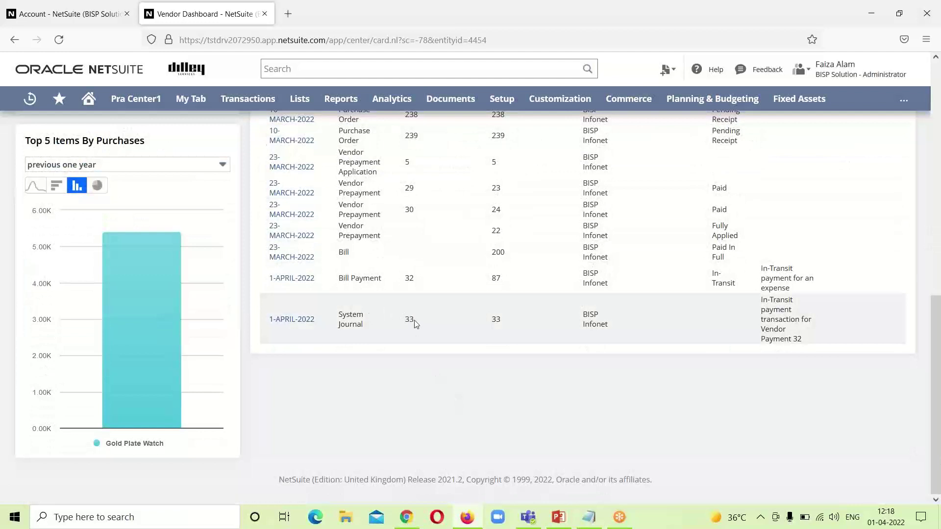
mouse_move(411, 323)
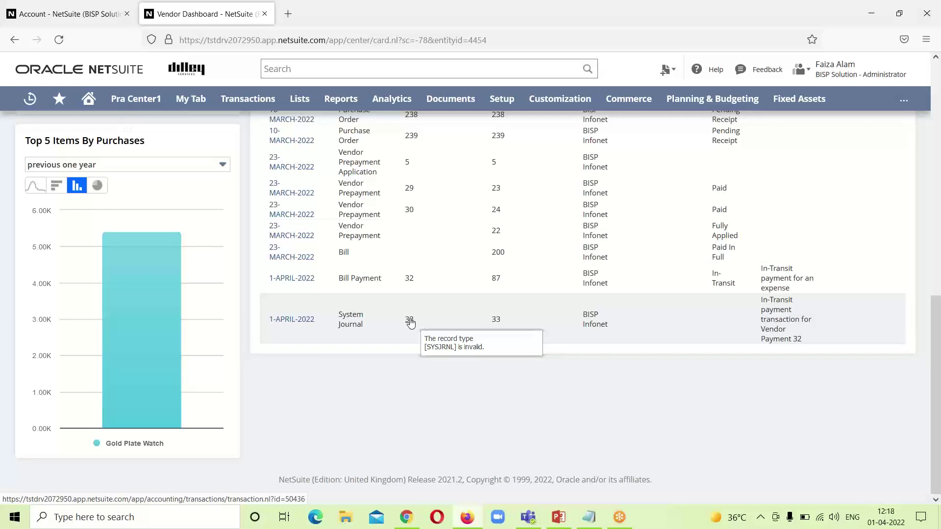
click(411, 322)
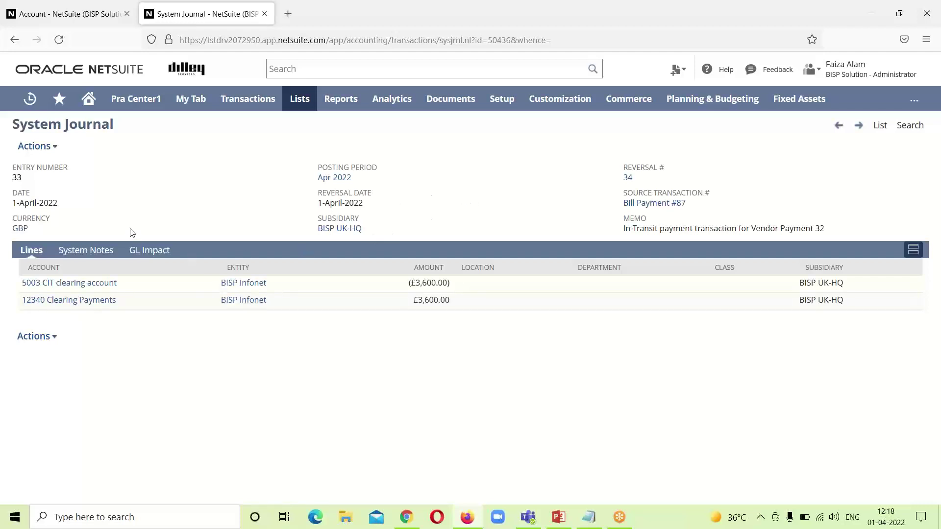
Step: View GL Impact of journal 33, then of reversal journal 34 debiting 5003 CIT clearing £3,600.00
click(149, 251)
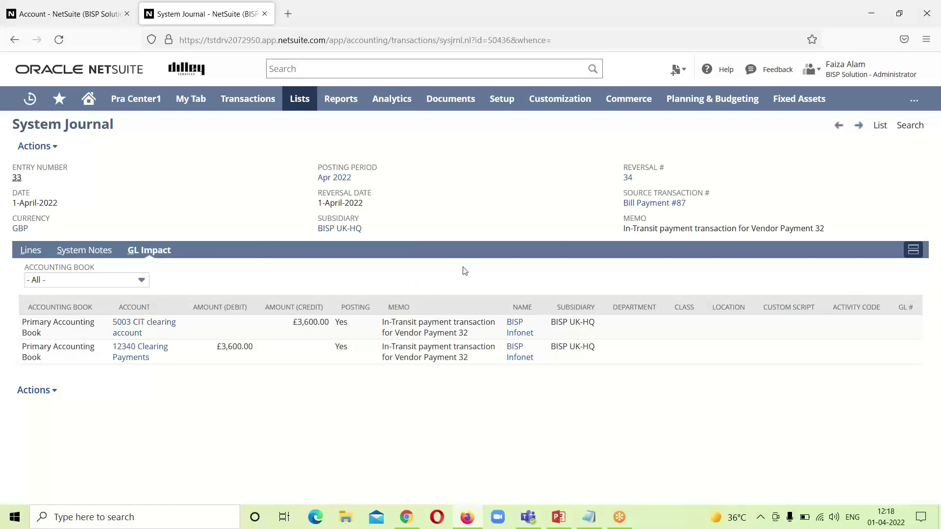
click(629, 178)
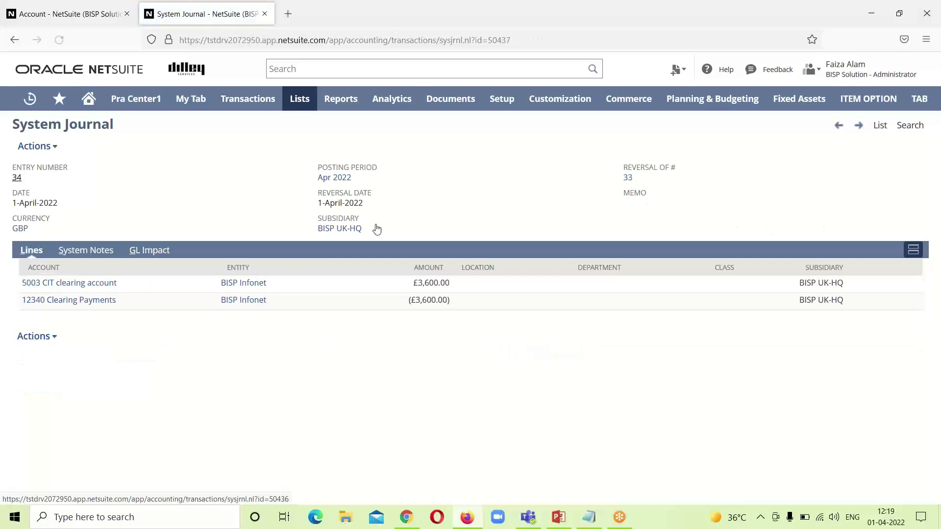
click(155, 256)
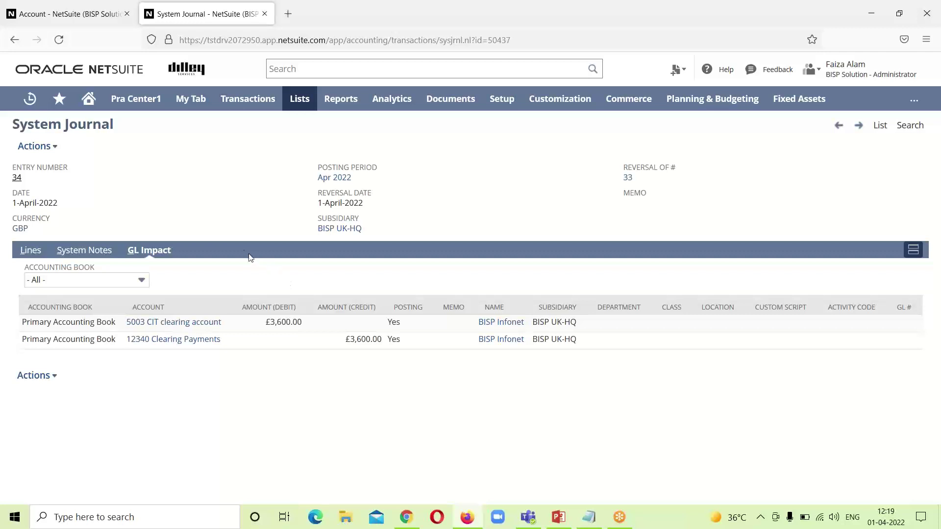
Step: Scroll the BISP Infonet Vendor Dashboard to its 11 transactions, with in-transit balance 0.00 GBP
mouse_move(30, 98)
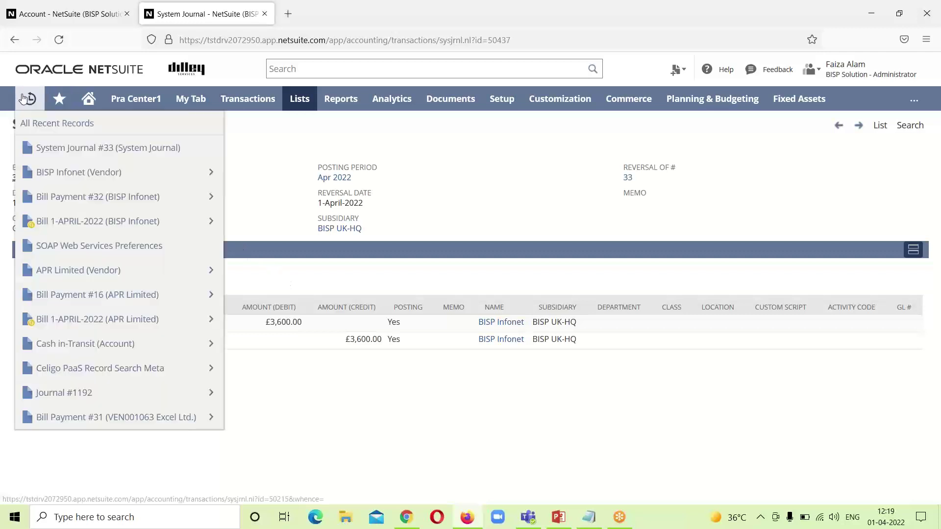
click(65, 173)
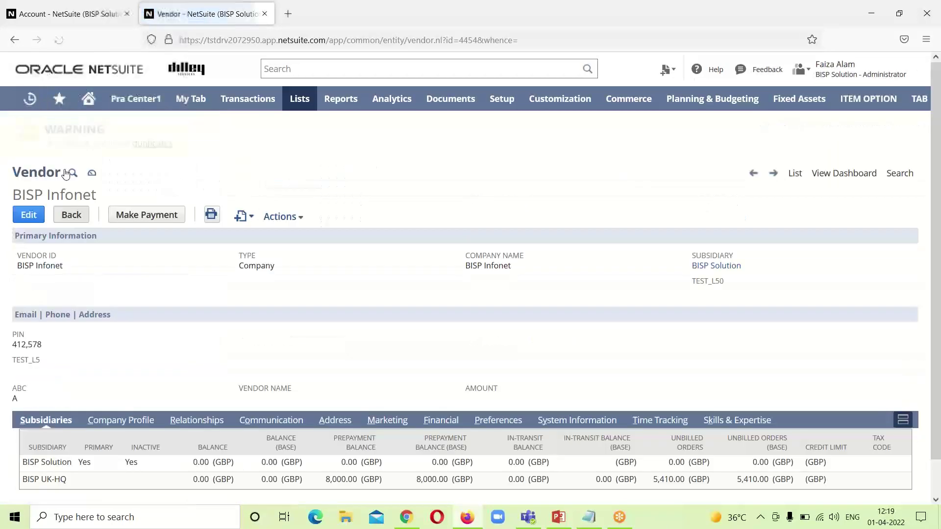
click(92, 180)
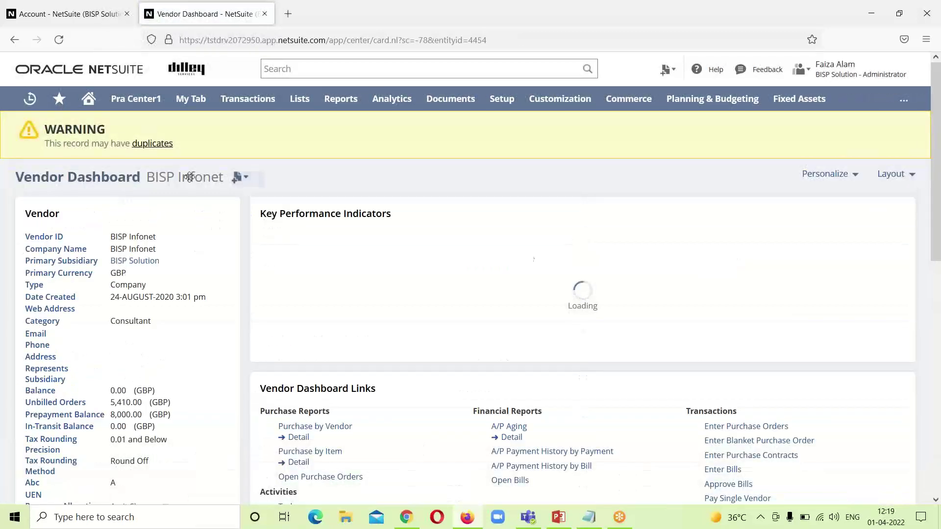
drag(936, 178, 936, 318)
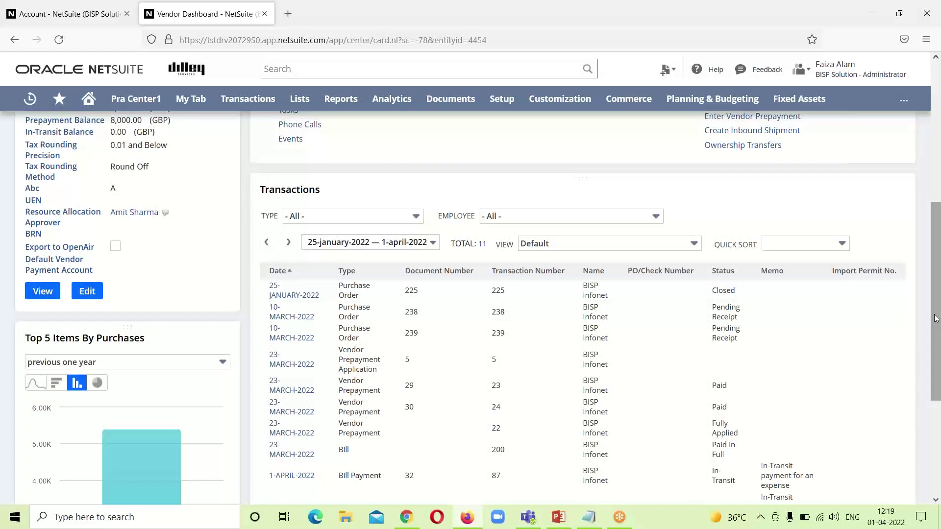
drag(937, 338, 933, 384)
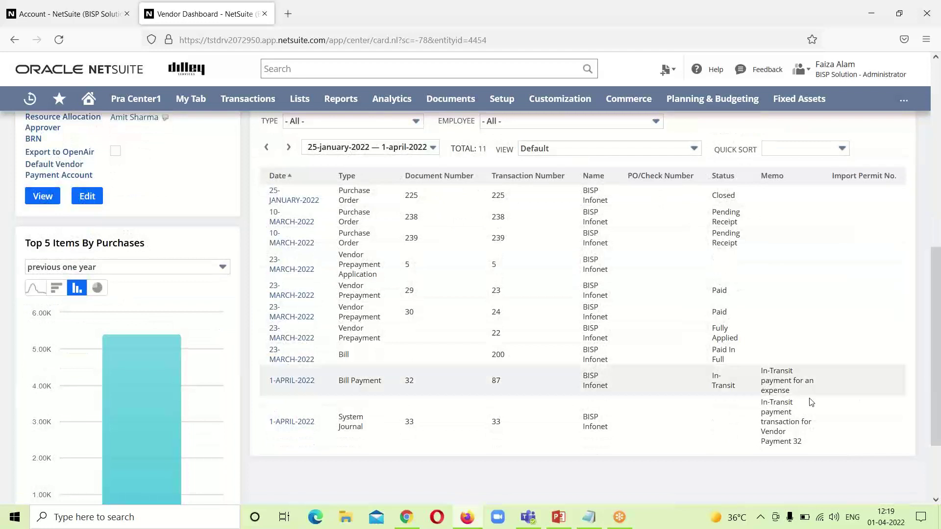